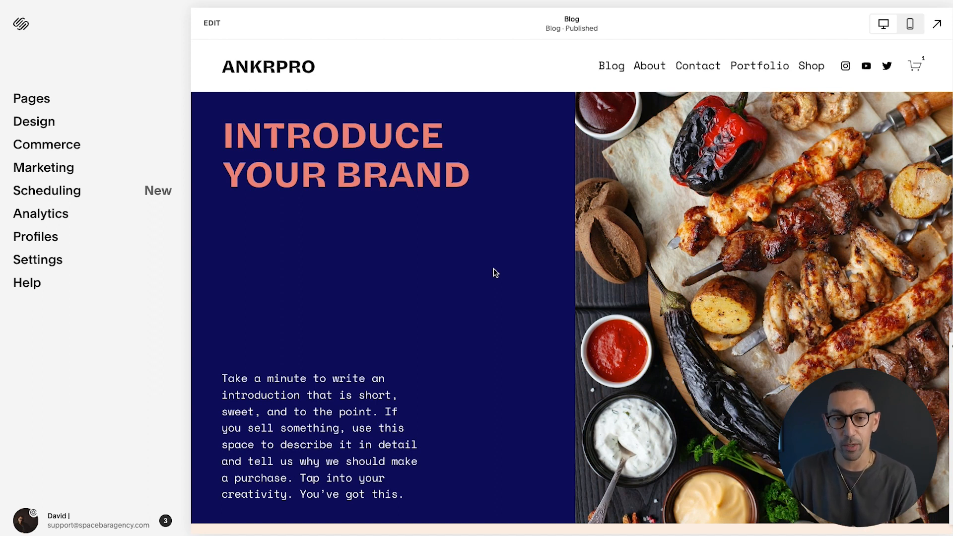
Enter edit mode on the homepage and open the Add Section layout library
{"action": "left_click", "coordinate": [217, 25]}
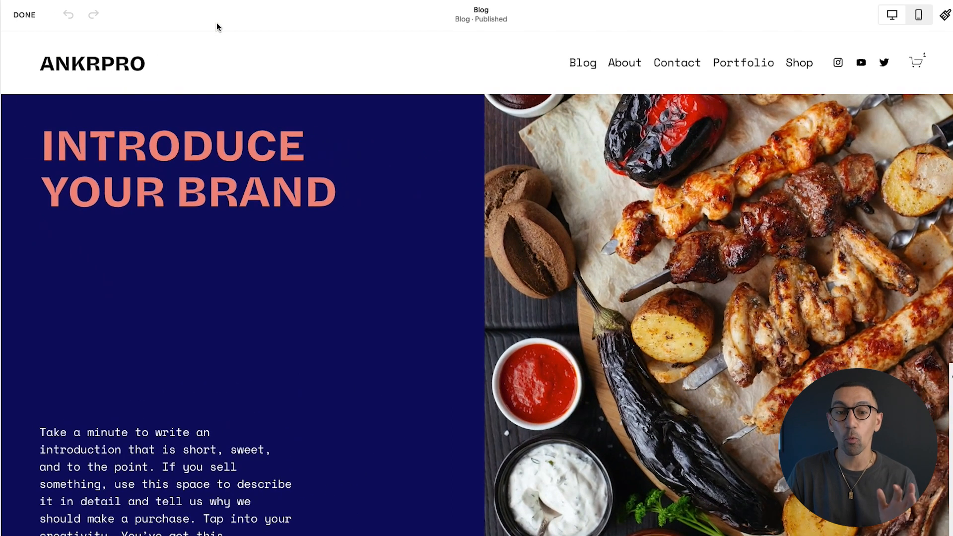
{"action": "scroll", "coordinate": [274, 194], "scroll_direction": "down", "scroll_amount": 2}
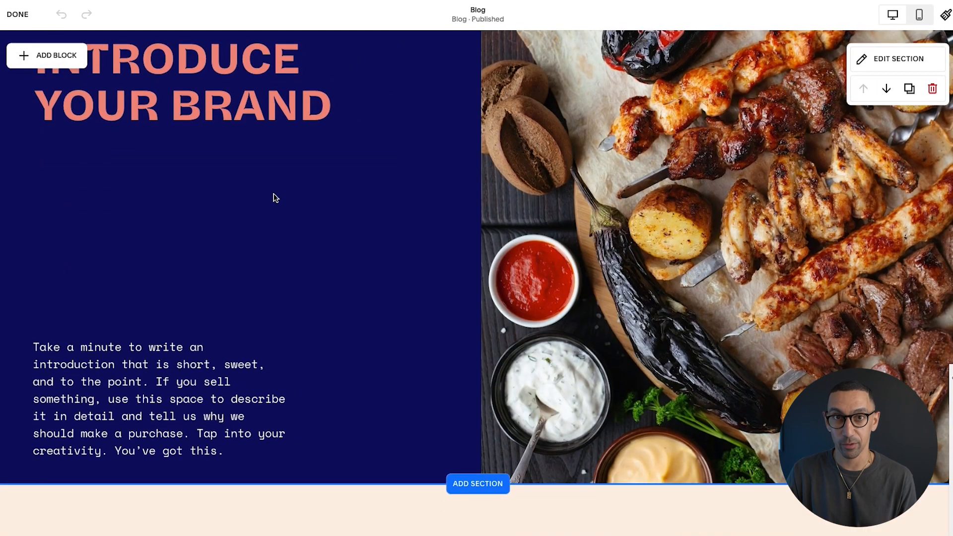
{"action": "scroll", "coordinate": [276, 197], "scroll_direction": "down", "scroll_amount": 3}
{"action": "left_click", "coordinate": [480, 366]}
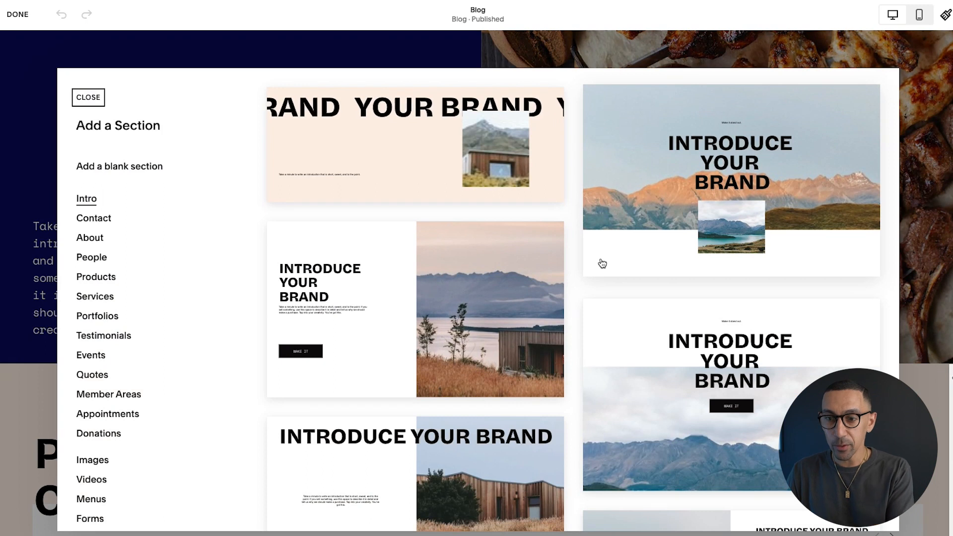
Browse the Intro, Contact, About, People and Products section layouts
{"action": "scroll", "coordinate": [602, 263], "scroll_direction": "down", "scroll_amount": 2}
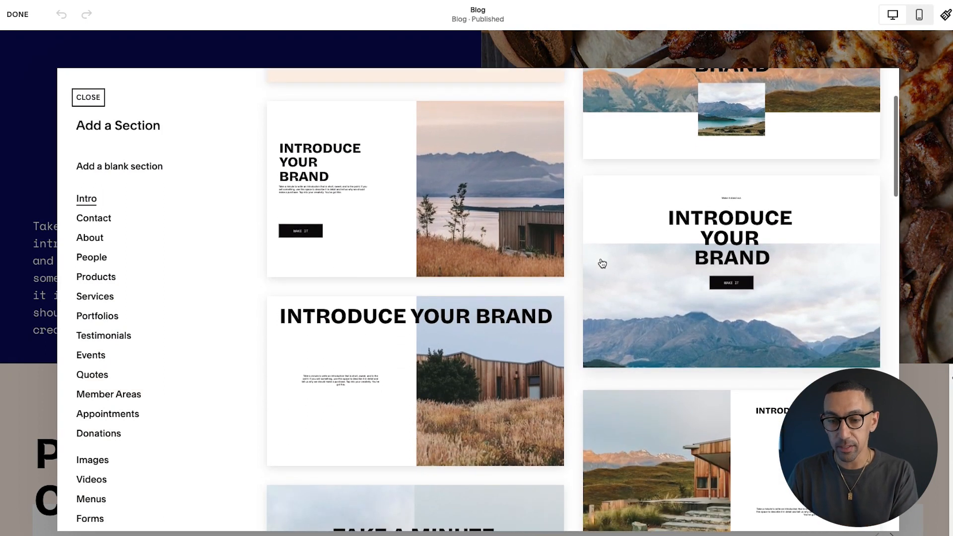
{"action": "scroll", "coordinate": [602, 263], "scroll_direction": "down", "scroll_amount": 3}
{"action": "scroll", "coordinate": [601, 278], "scroll_direction": "down", "scroll_amount": 3}
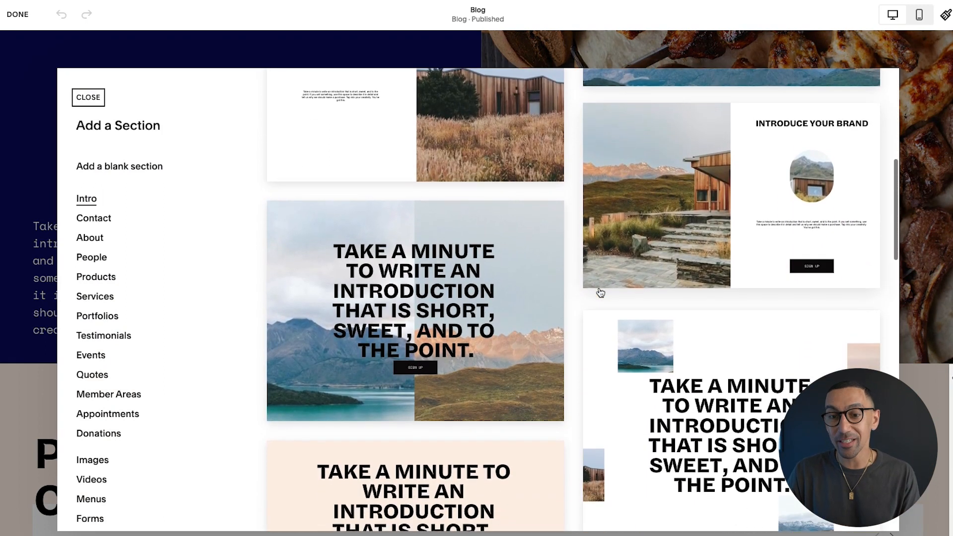
{"action": "scroll", "coordinate": [601, 293], "scroll_direction": "down", "scroll_amount": 4}
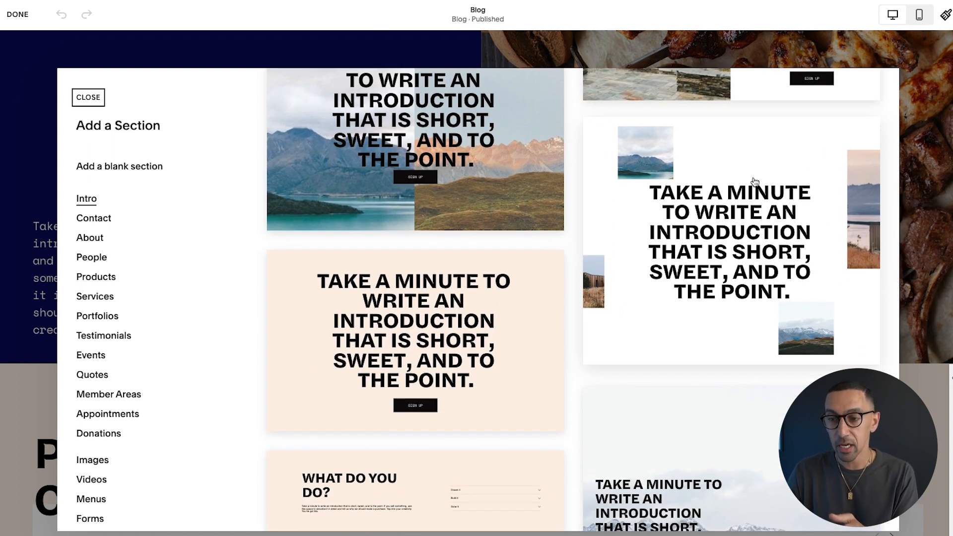
{"action": "scroll", "coordinate": [738, 222], "scroll_direction": "down", "scroll_amount": 2}
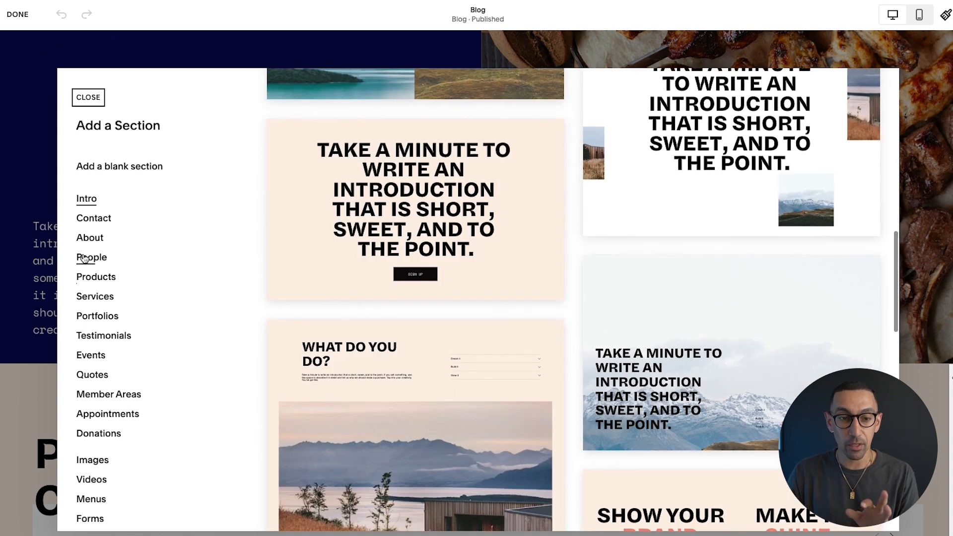
{"action": "left_click", "coordinate": [90, 219]}
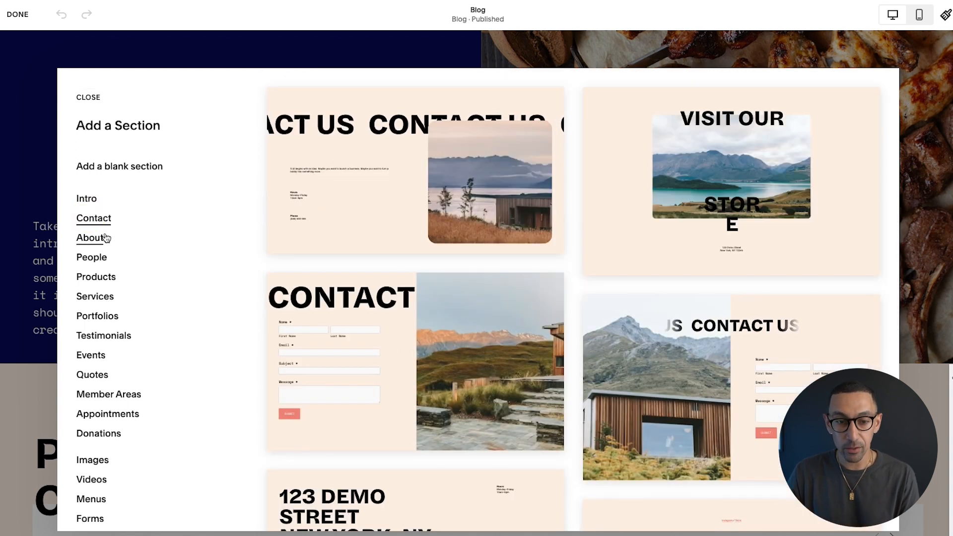
{"action": "left_click", "coordinate": [105, 238]}
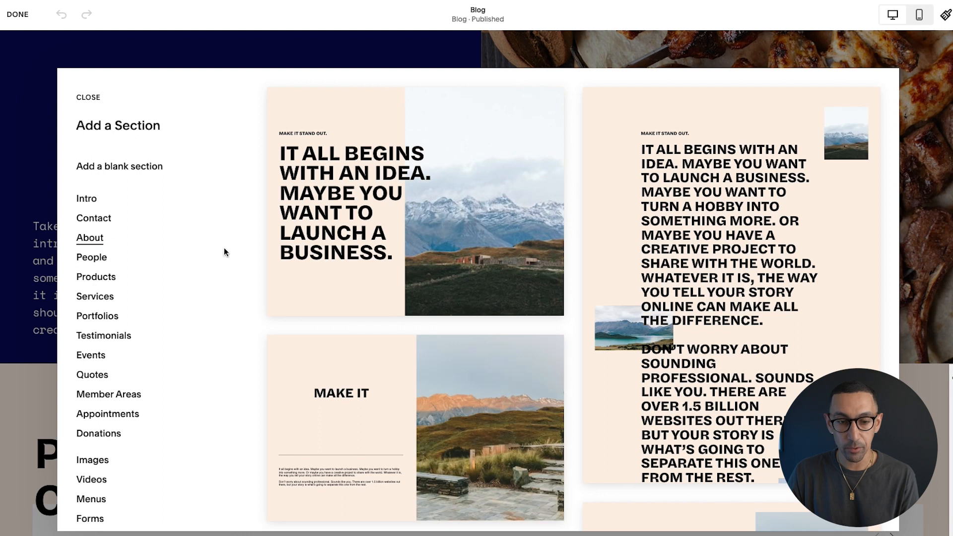
{"action": "left_click", "coordinate": [88, 258]}
{"action": "left_click", "coordinate": [92, 279]}
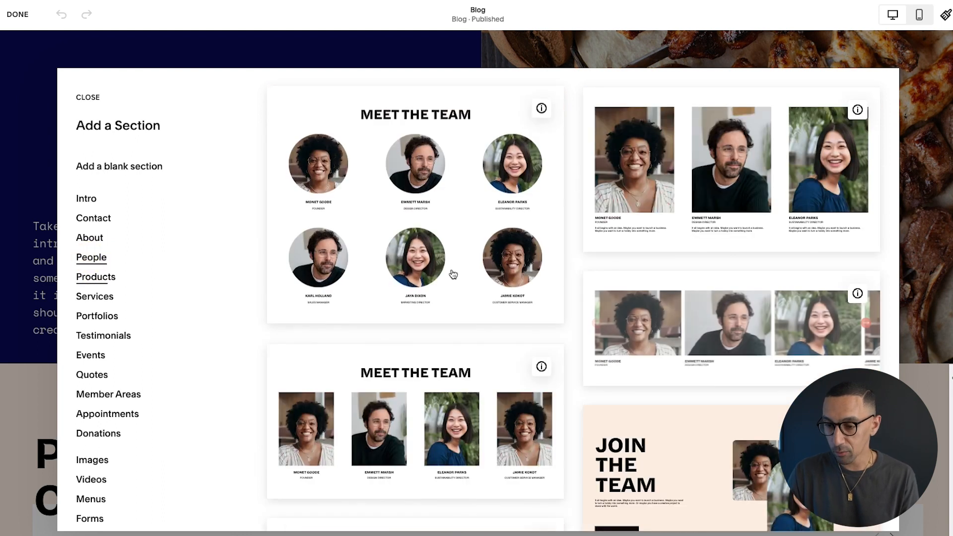
{"action": "scroll", "coordinate": [452, 272], "scroll_direction": "down", "scroll_amount": 7}
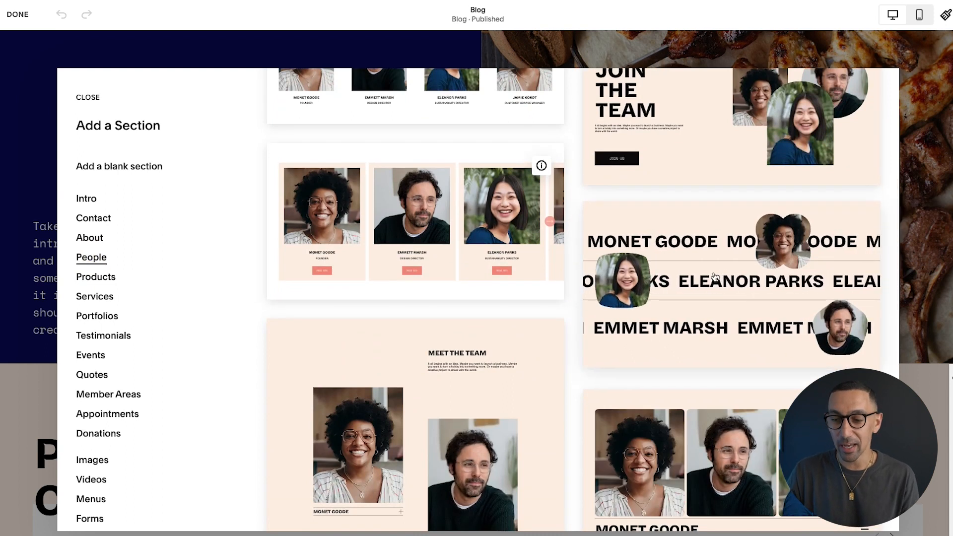
{"action": "scroll", "coordinate": [715, 277], "scroll_direction": "down", "scroll_amount": 1}
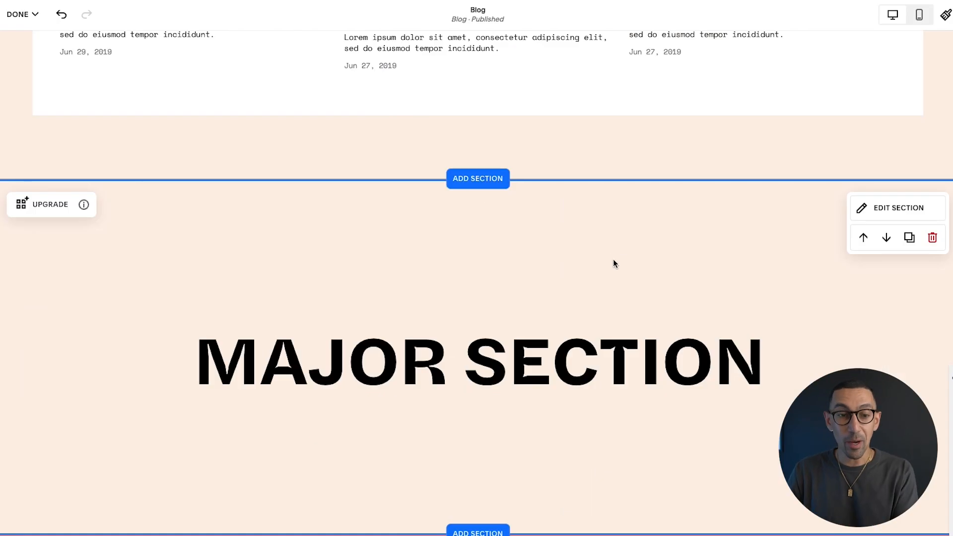
{"action": "scroll", "coordinate": [614, 262], "scroll_direction": "down", "scroll_amount": 2}
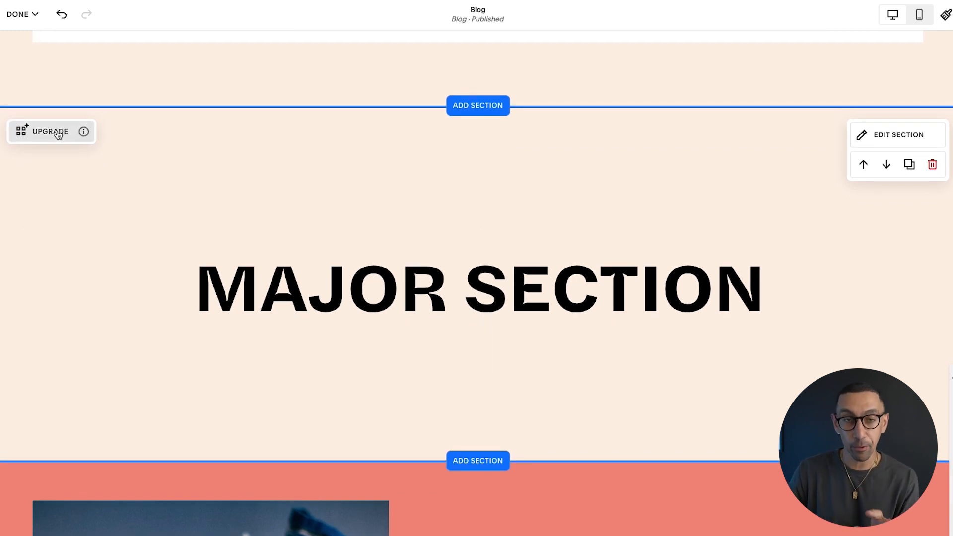
Add an image block right of centre, stretch it over the MAJOR SECTION heading, and send it behind
{"action": "left_click", "coordinate": [315, 253]}
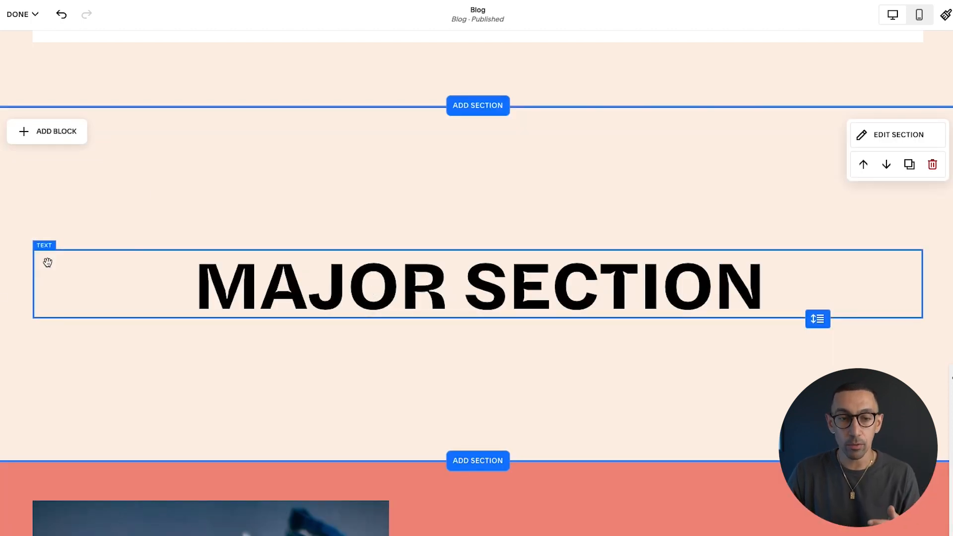
{"action": "left_click", "coordinate": [63, 139]}
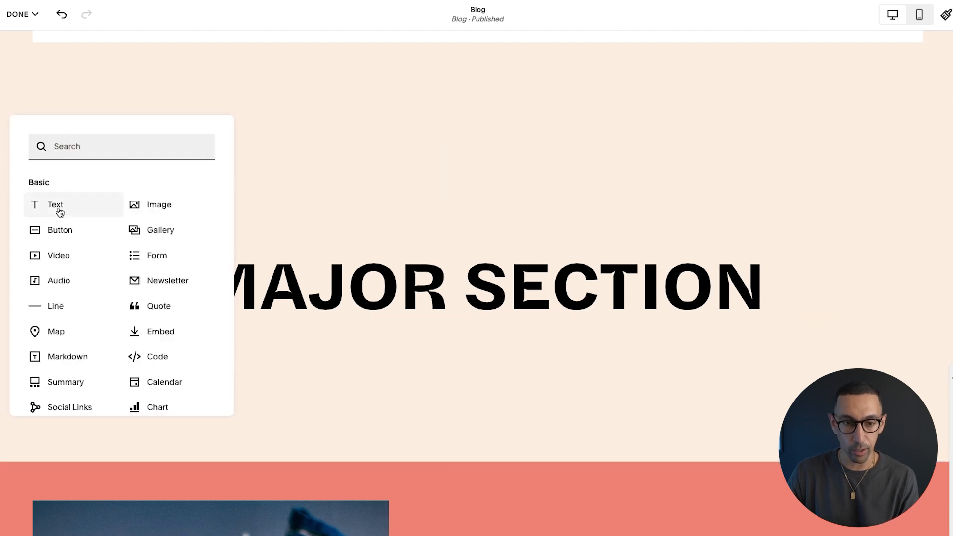
{"action": "left_click_drag", "start_coordinate": [207, 206], "coordinate": [539, 325]}
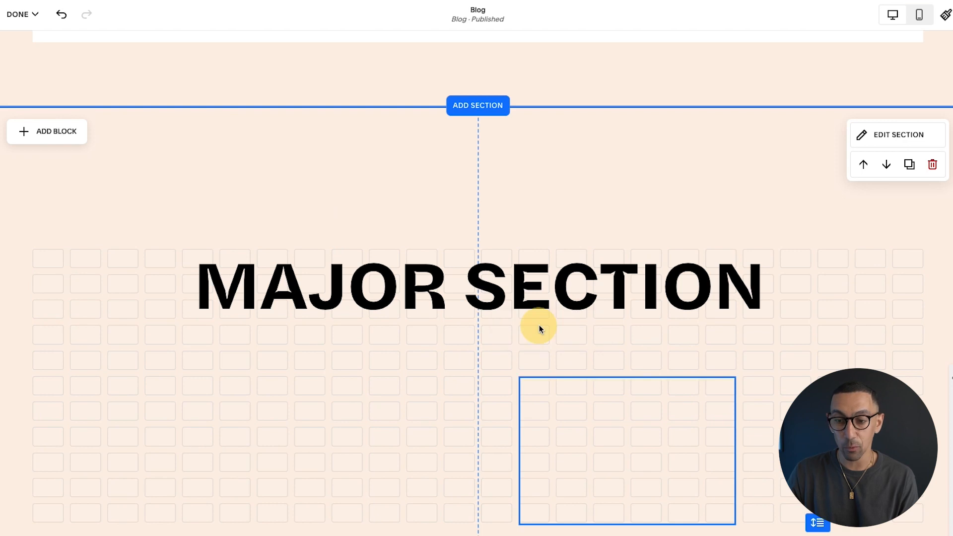
{"action": "left_click_drag", "start_coordinate": [735, 298], "coordinate": [744, 175]}
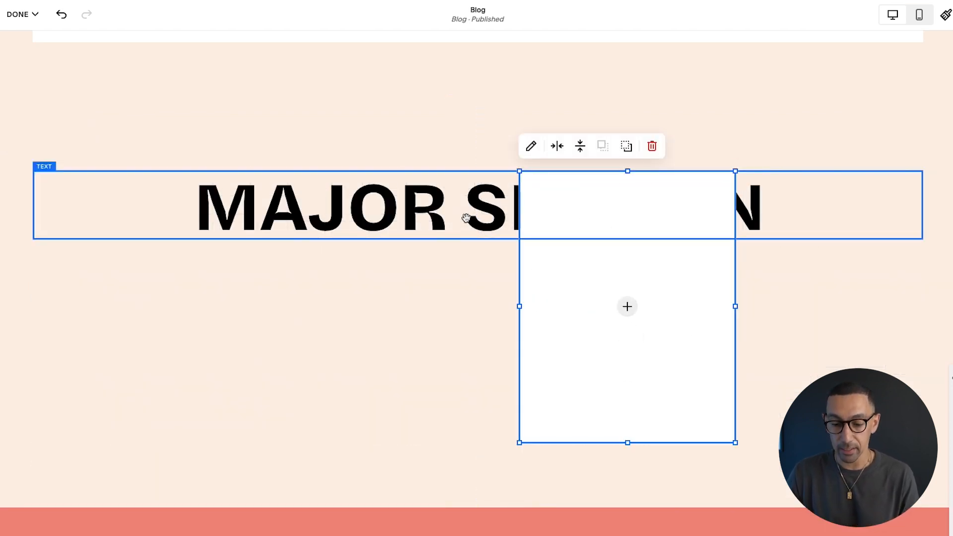
{"action": "key", "text": "super+bracketleft"}
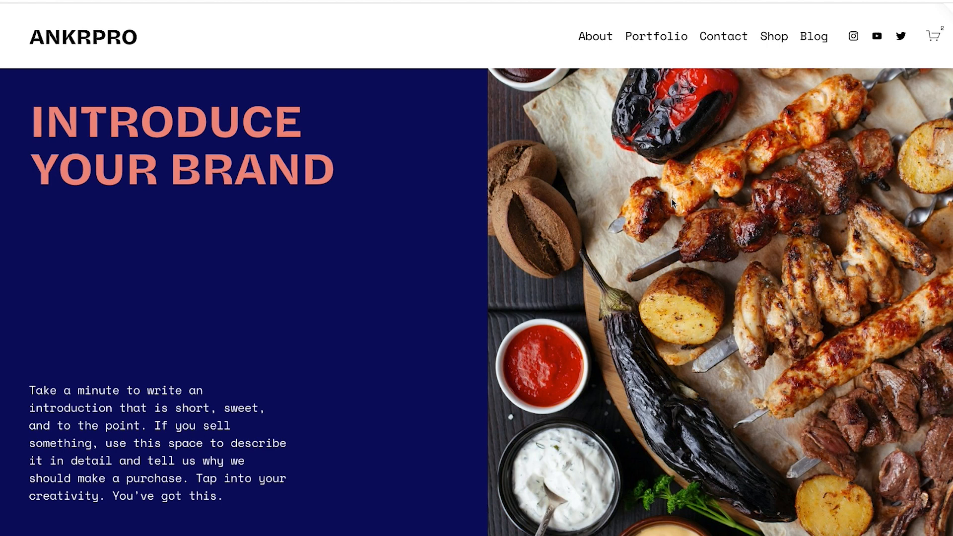
{"action": "key", "text": "Escape"}
Re-enter edit mode and duplicate the POPULAR CONTENT heading and recipe card blocks
{"action": "left_click", "coordinate": [362, 187]}
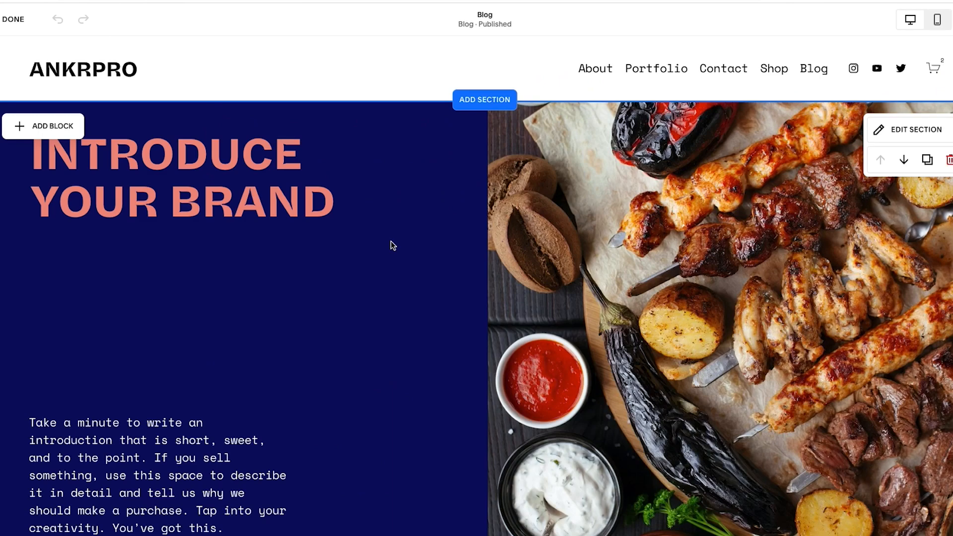
{"action": "scroll", "coordinate": [392, 243], "scroll_direction": "down", "scroll_amount": 10}
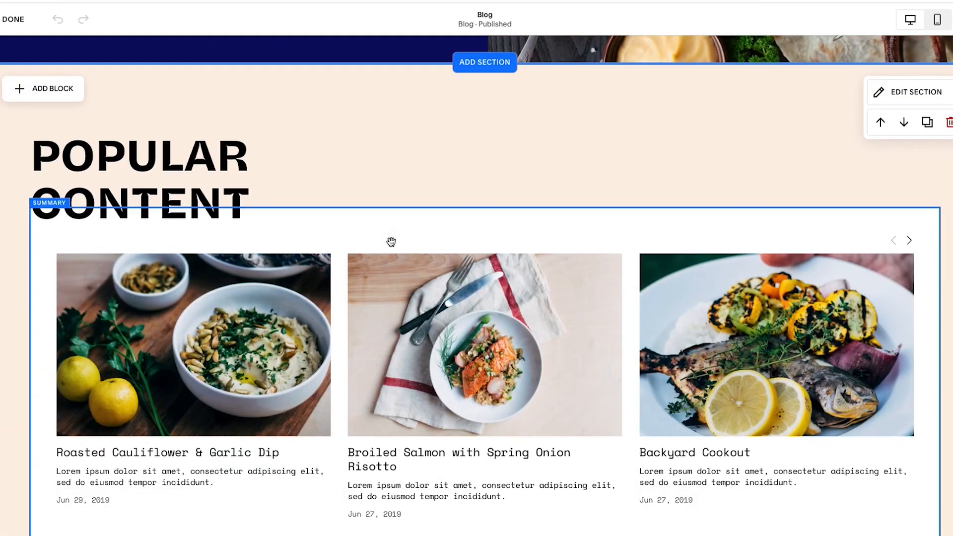
{"action": "left_click_drag", "start_coordinate": [459, 147], "coordinate": [170, 323]}
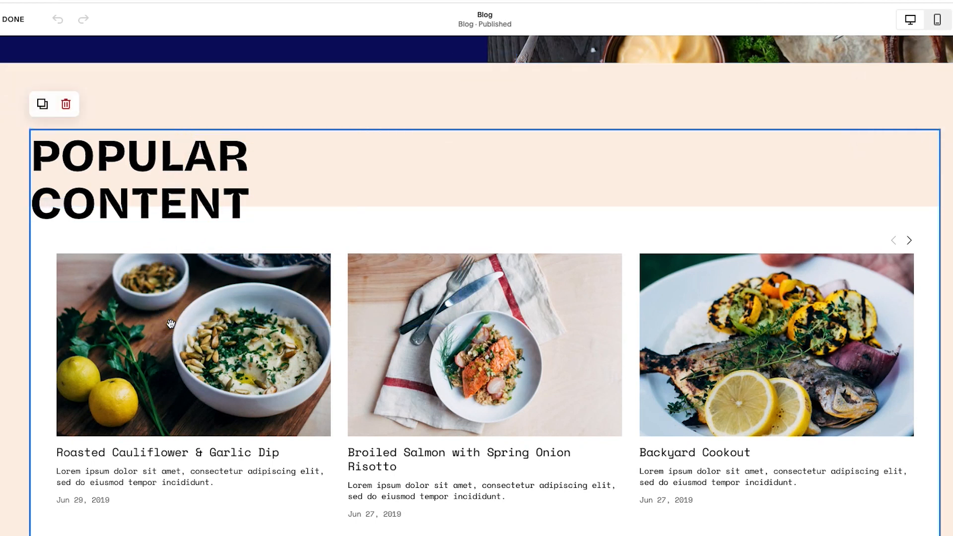
{"action": "left_click", "coordinate": [44, 106]}
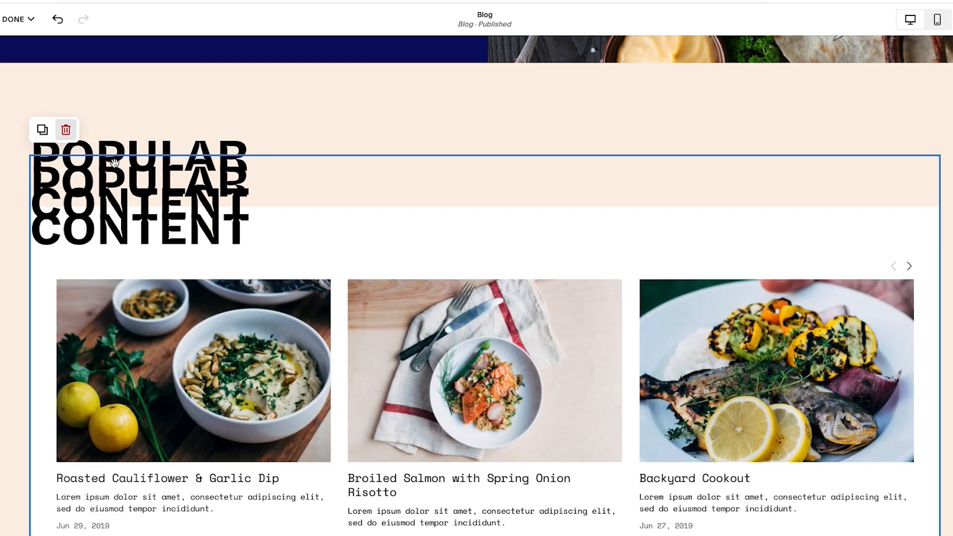
Scroll below the Popular Content section and bring up the Add a Section library
{"action": "scroll", "coordinate": [123, 182], "scroll_direction": "down", "scroll_amount": 3}
{"action": "scroll", "coordinate": [325, 216], "scroll_direction": "down", "scroll_amount": 1}
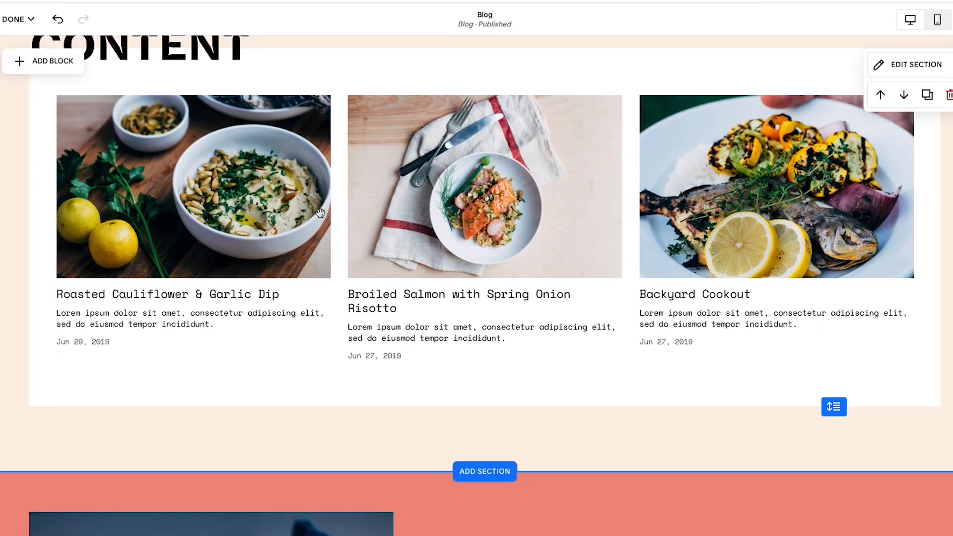
{"action": "scroll", "coordinate": [325, 216], "scroll_direction": "up", "scroll_amount": 2}
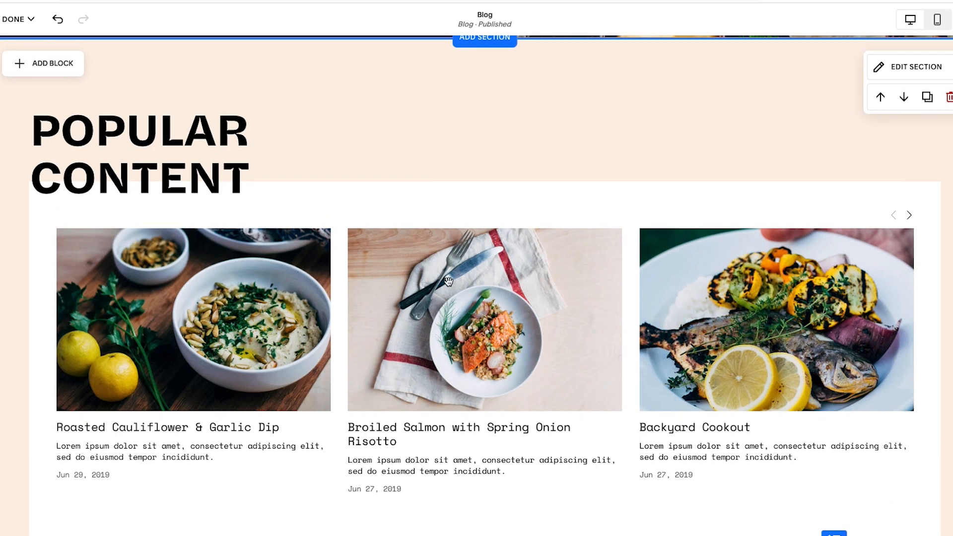
{"action": "scroll", "coordinate": [448, 281], "scroll_direction": "down", "scroll_amount": 3}
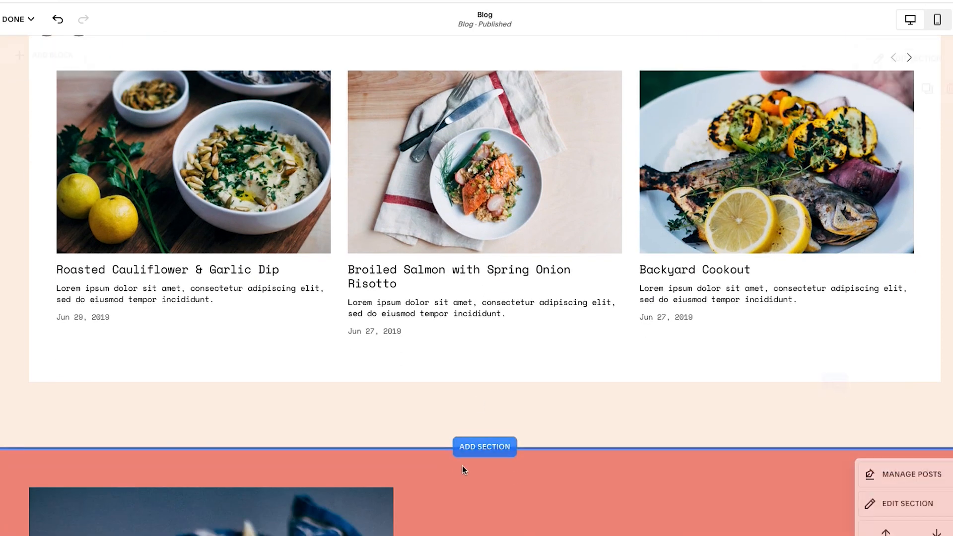
{"action": "left_click", "coordinate": [485, 446]}
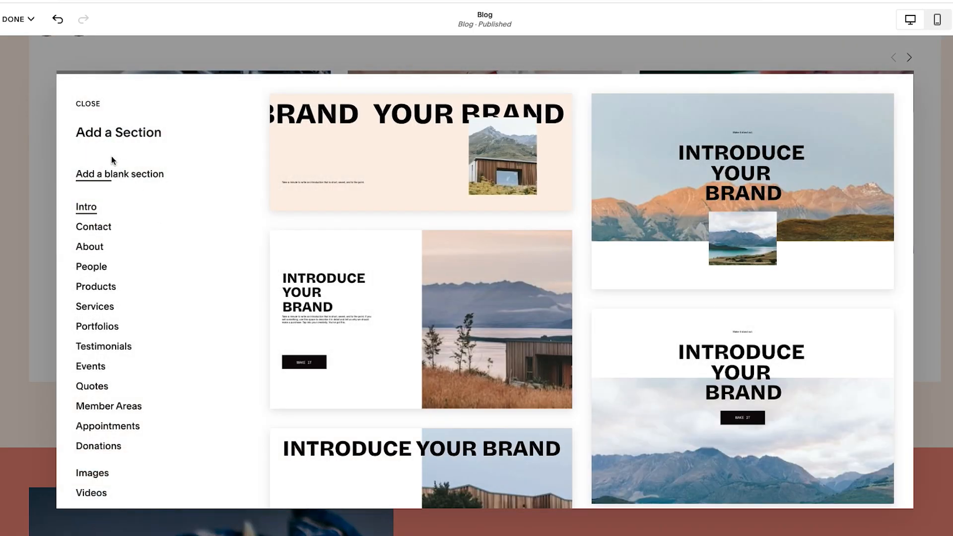
Add a blank section and copy its image, heading and text card into three columns
{"action": "left_click", "coordinate": [94, 174]}
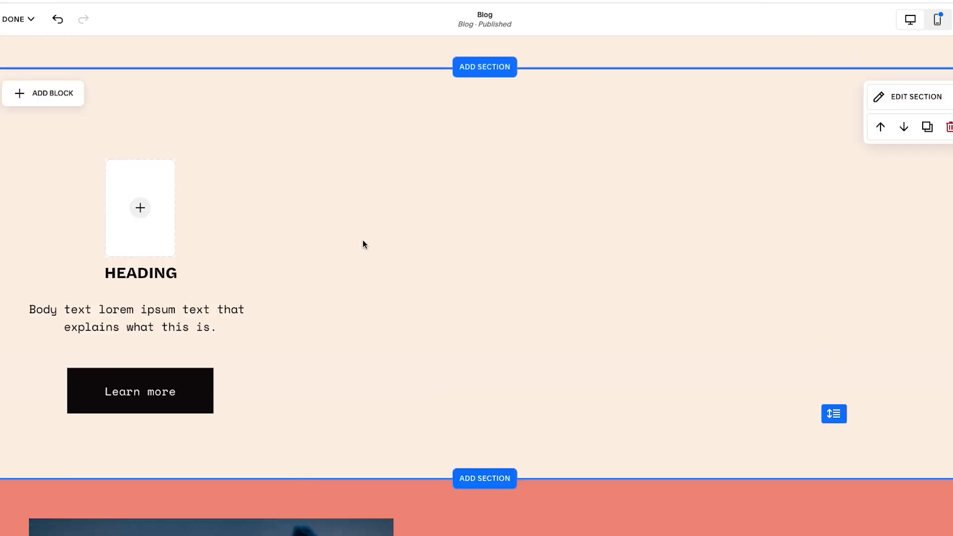
{"action": "left_click_drag", "start_coordinate": [242, 192], "coordinate": [120, 388]}
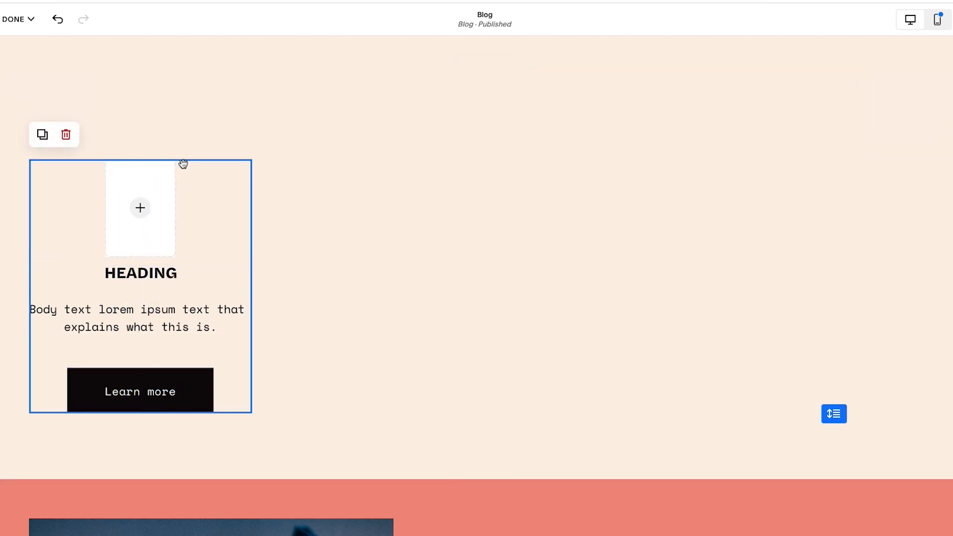
{"action": "left_click", "coordinate": [43, 134]}
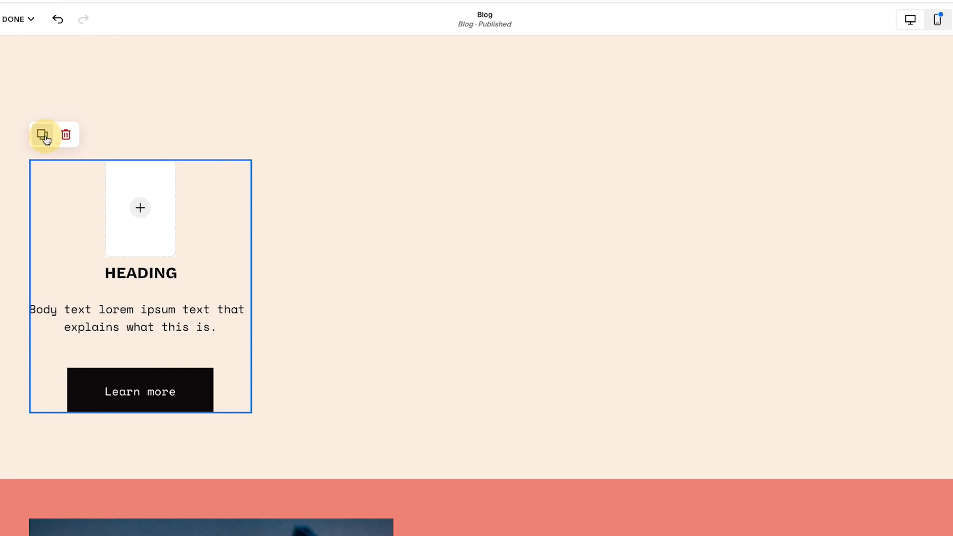
{"action": "left_click_drag", "start_coordinate": [368, 188], "coordinate": [491, 171]}
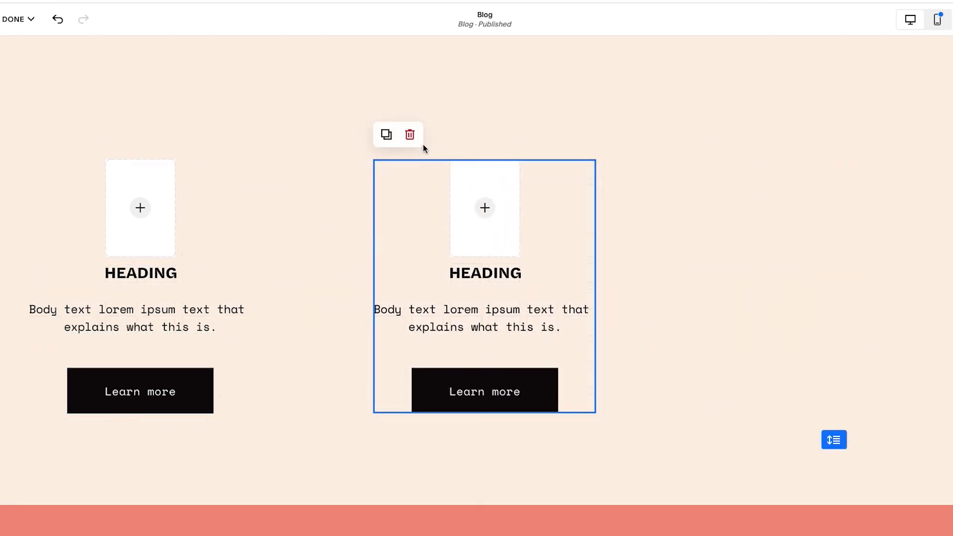
{"action": "left_click", "coordinate": [390, 137]}
{"action": "left_click_drag", "start_coordinate": [526, 209], "coordinate": [770, 186]}
Space the three cards evenly and centre them together on the grid
{"action": "left_click_drag", "start_coordinate": [216, 182], "coordinate": [132, 410]}
{"action": "left_click_drag", "start_coordinate": [160, 186], "coordinate": [236, 175]}
{"action": "left_click", "coordinate": [749, 186]}
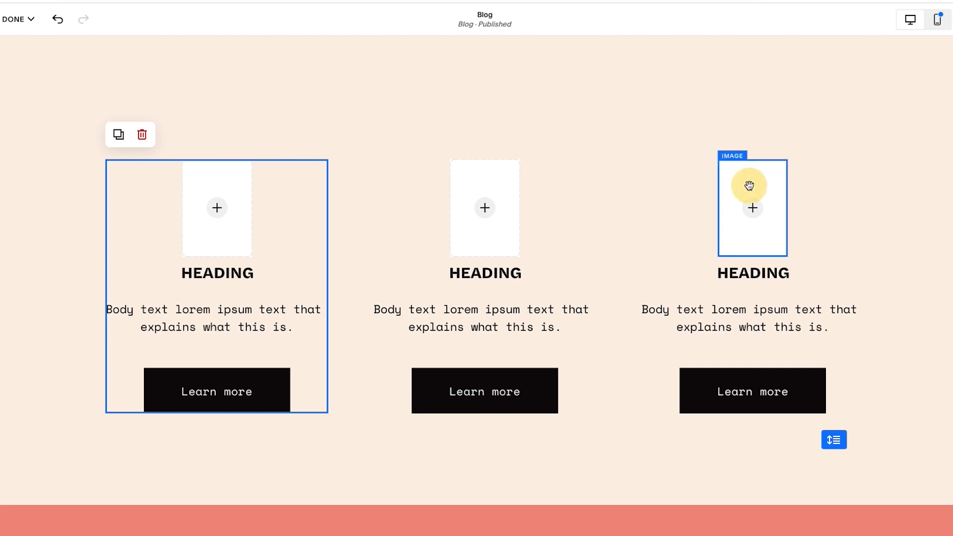
{"action": "left_click", "coordinate": [851, 302]}
{"action": "mouse_move", "coordinate": [494, 239]}
{"action": "left_mouse_down"}
{"action": "mouse_move", "coordinate": [485, 238]}
{"action": "mouse_move", "coordinate": [498, 239]}
{"action": "left_mouse_up"}
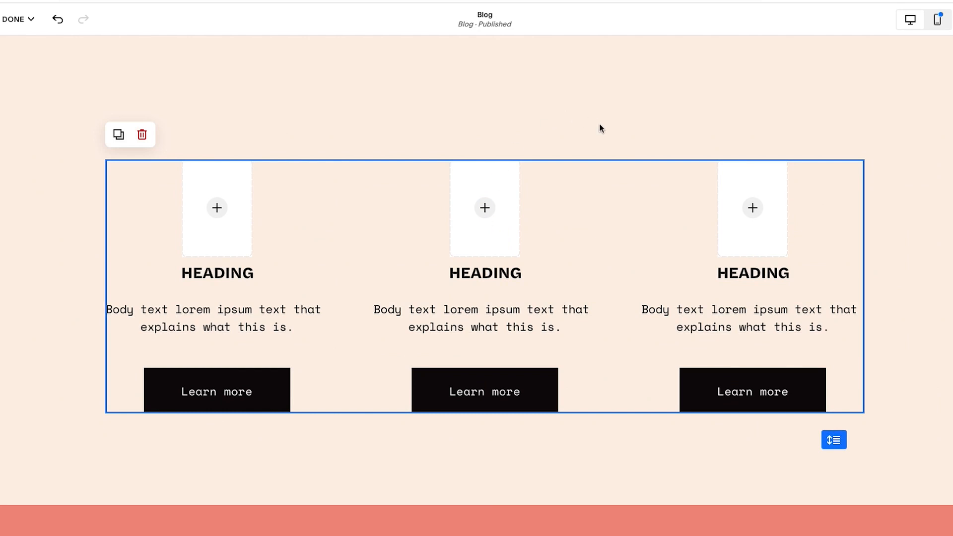
{"action": "left_click", "coordinate": [609, 144]}
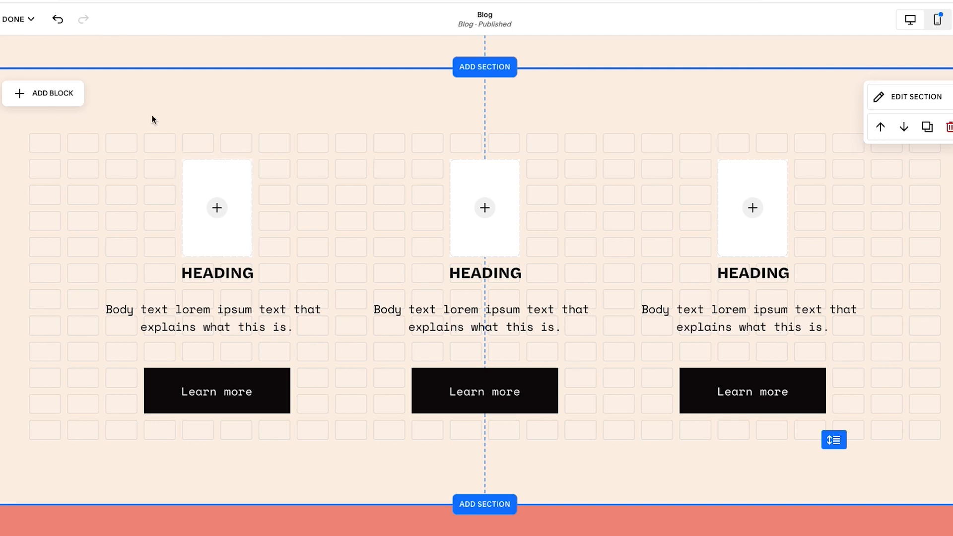
Save the page changes and scroll the live preview to check the new three-column section
{"action": "left_click", "coordinate": [15, 20]}
{"action": "left_click", "coordinate": [16, 54]}
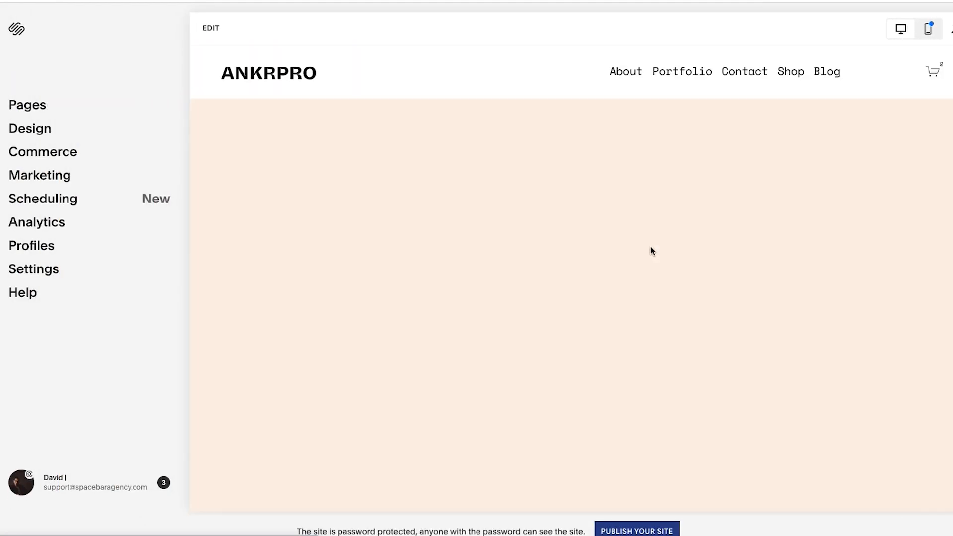
{"action": "scroll", "coordinate": [651, 246], "scroll_direction": "down", "scroll_amount": 3}
{"action": "scroll", "coordinate": [651, 246], "scroll_direction": "down", "scroll_amount": 15}
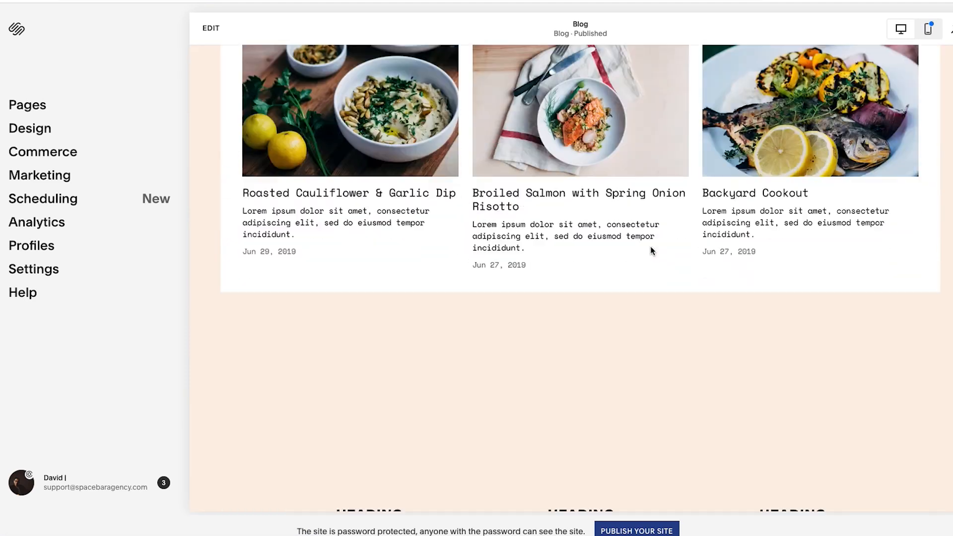
{"action": "scroll", "coordinate": [652, 250], "scroll_direction": "up", "scroll_amount": 2}
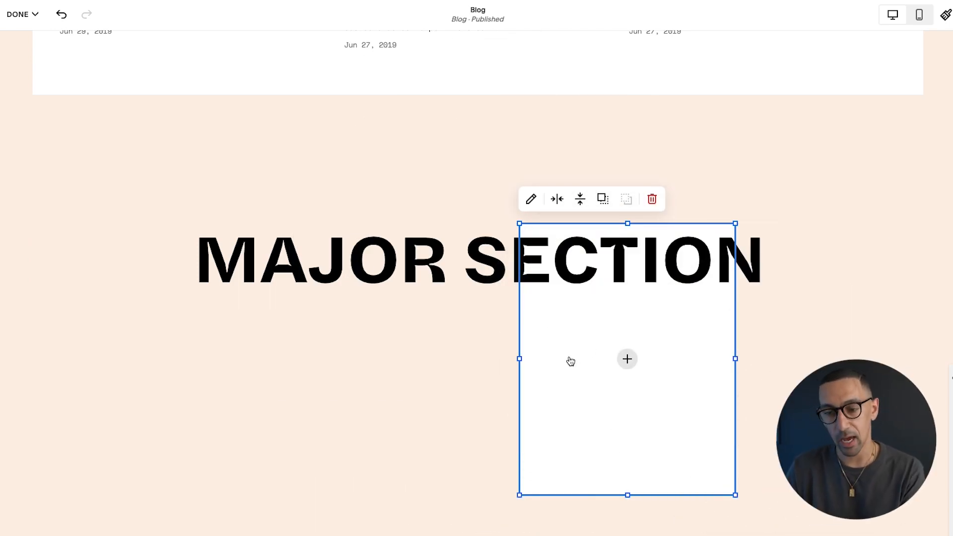
Switch the editor to Mobile View to preview the heading and image layout
{"action": "left_click", "coordinate": [919, 14]}
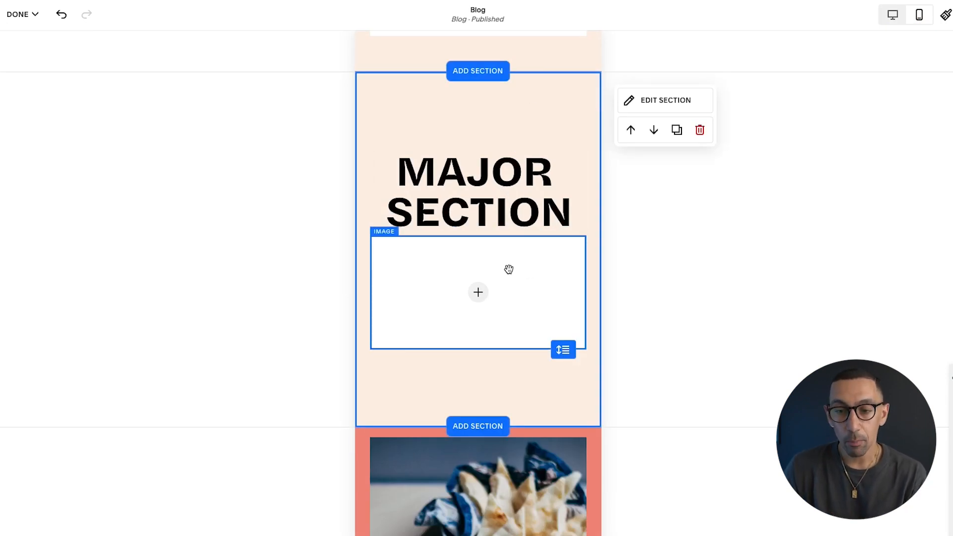
On mobile, place the empty image block above the MAJOR SECTION heading, then return to desktop view
{"action": "left_click_drag", "start_coordinate": [501, 201], "coordinate": [508, 338]}
{"action": "left_click_drag", "start_coordinate": [514, 253], "coordinate": [513, 149]}
{"action": "left_click_drag", "start_coordinate": [521, 294], "coordinate": [522, 274]}
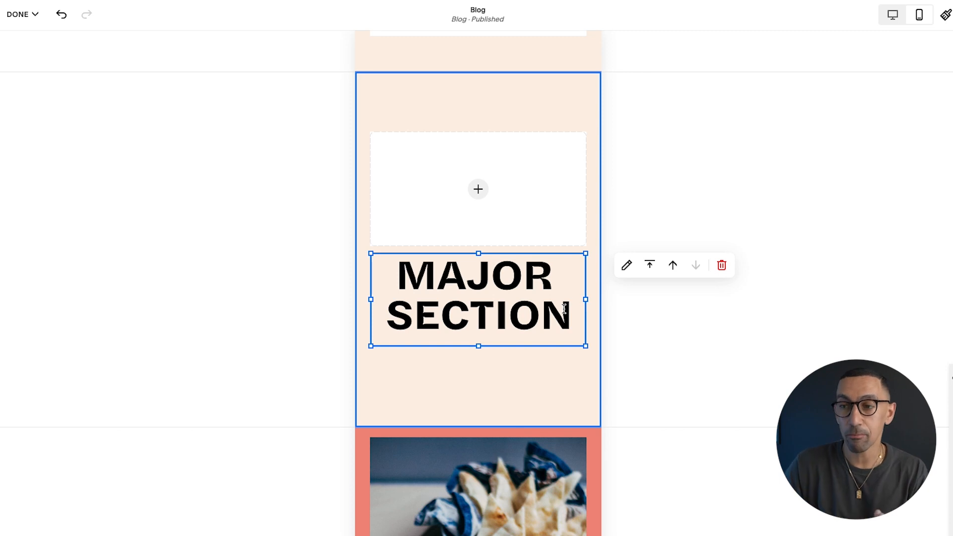
{"action": "left_click", "coordinate": [896, 16]}
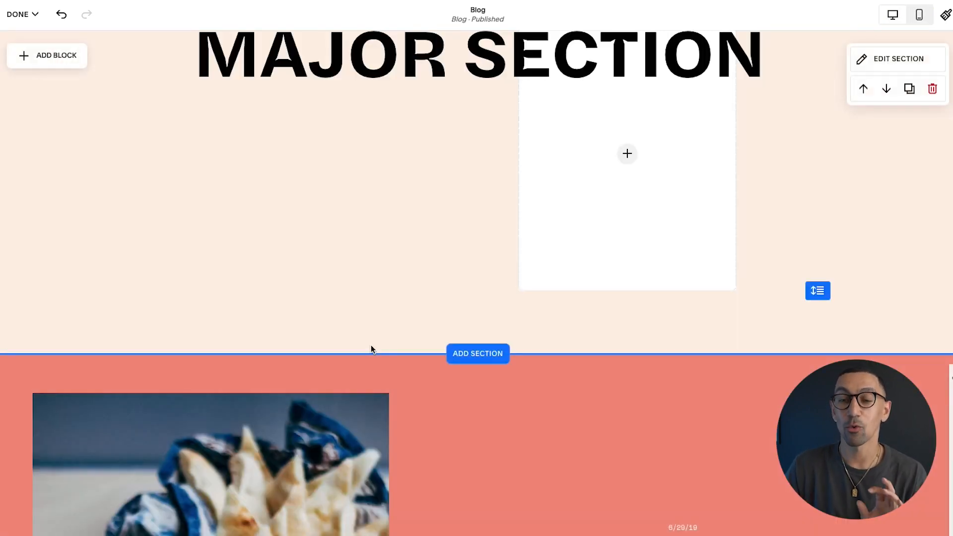
Scroll back to the top of the page and switch to the mobile layout
{"action": "scroll", "coordinate": [371, 347], "scroll_direction": "up", "scroll_amount": 2}
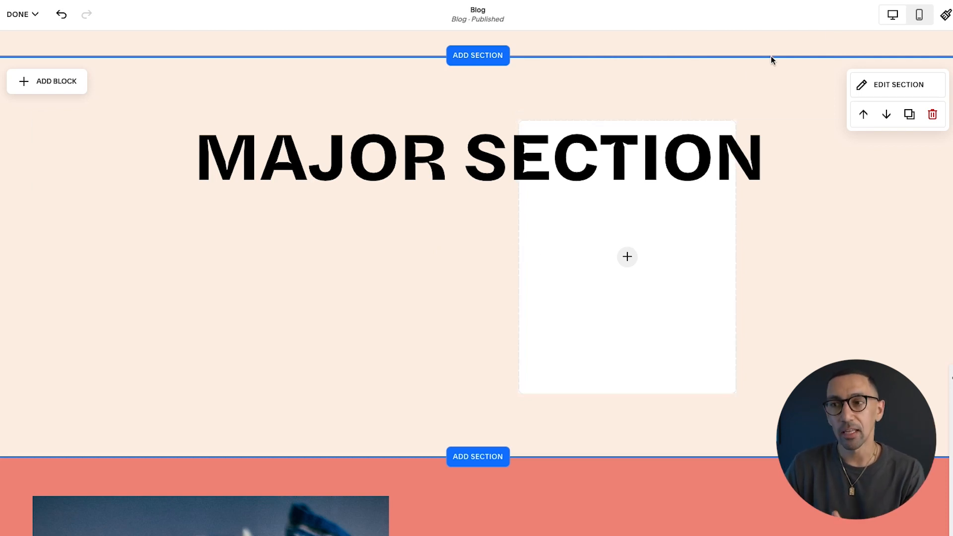
{"action": "left_click", "coordinate": [919, 15]}
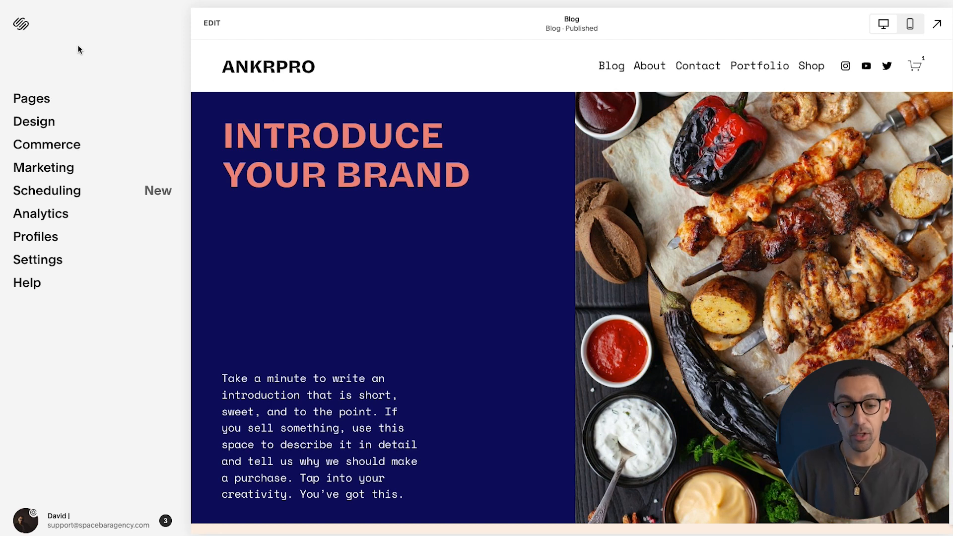
Go to Settings > Cookies & Visitor Data and enable the cookie banner
{"action": "left_click", "coordinate": [56, 265]}
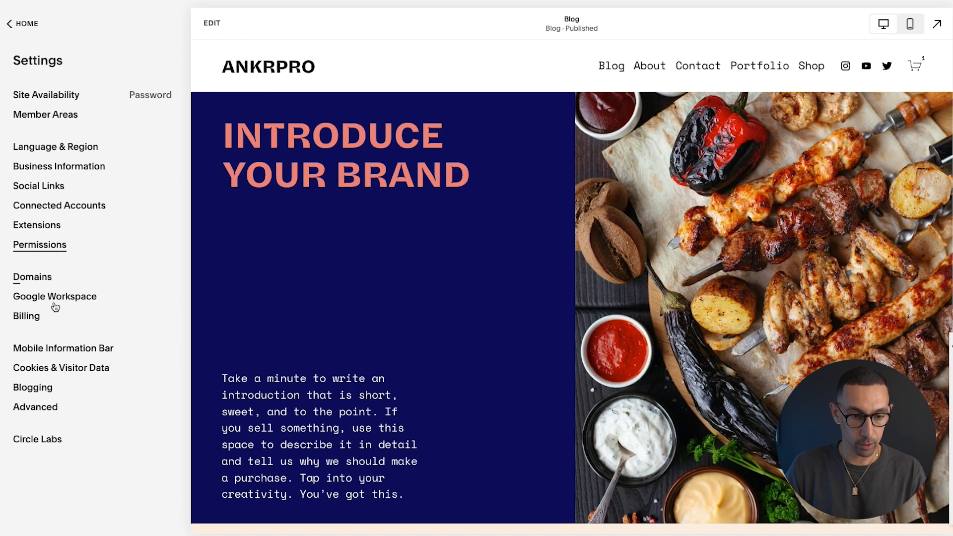
{"action": "left_click", "coordinate": [54, 369]}
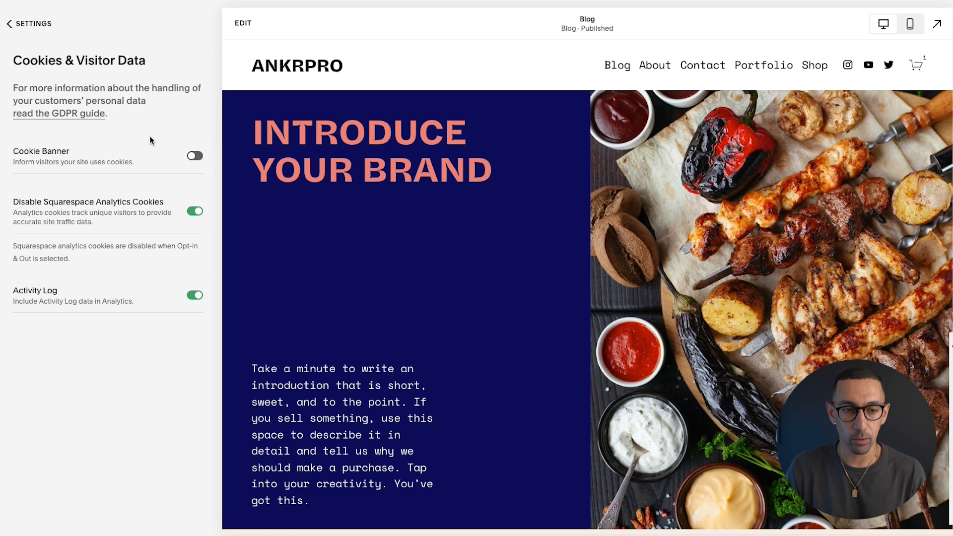
{"action": "left_click", "coordinate": [194, 157]}
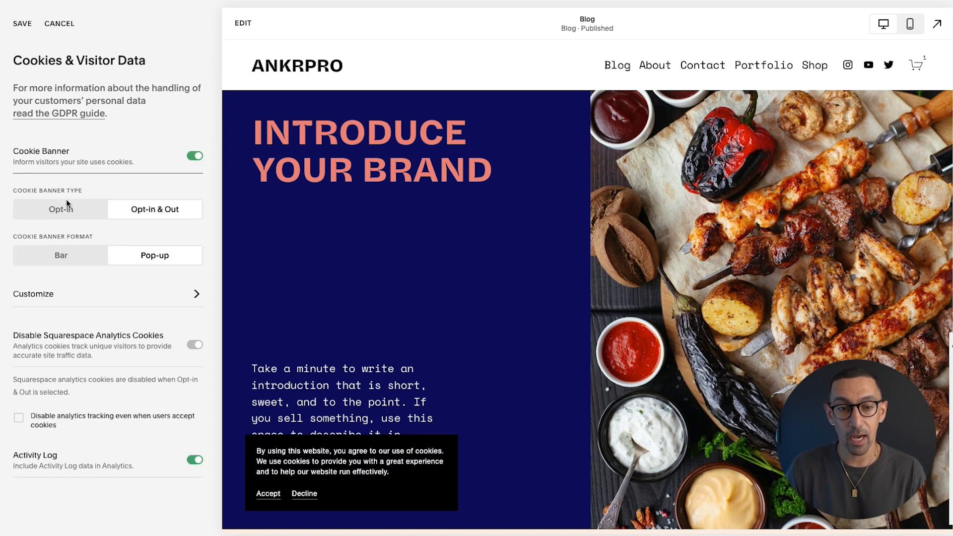
Make the cookie banner an Opt-in & Out pop-up, open its customisation, and save
{"action": "left_click", "coordinate": [68, 212]}
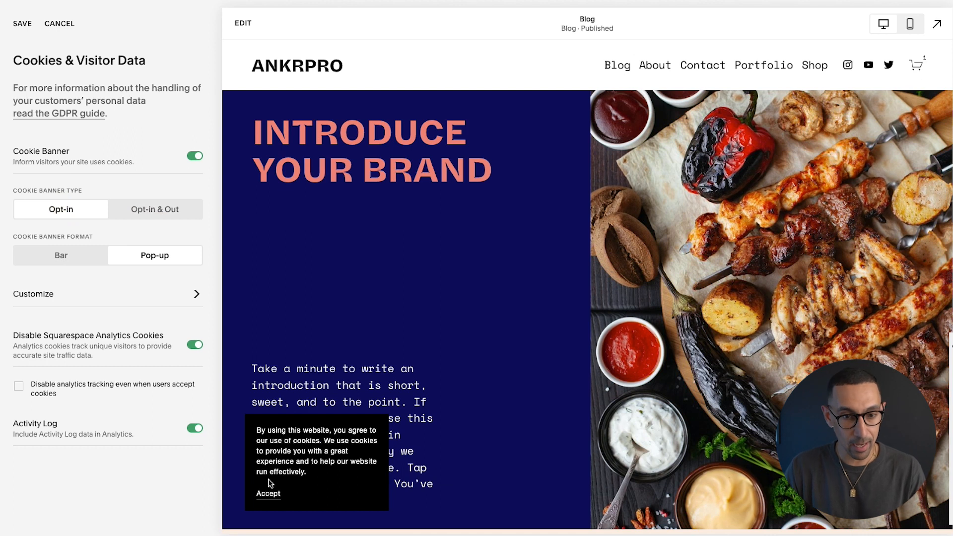
{"action": "left_click", "coordinate": [154, 207]}
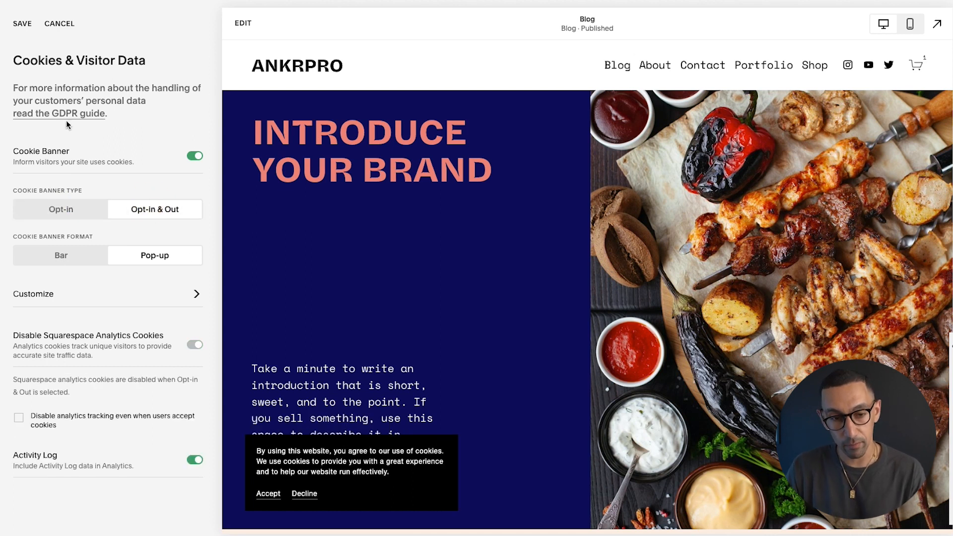
{"action": "left_click", "coordinate": [66, 256]}
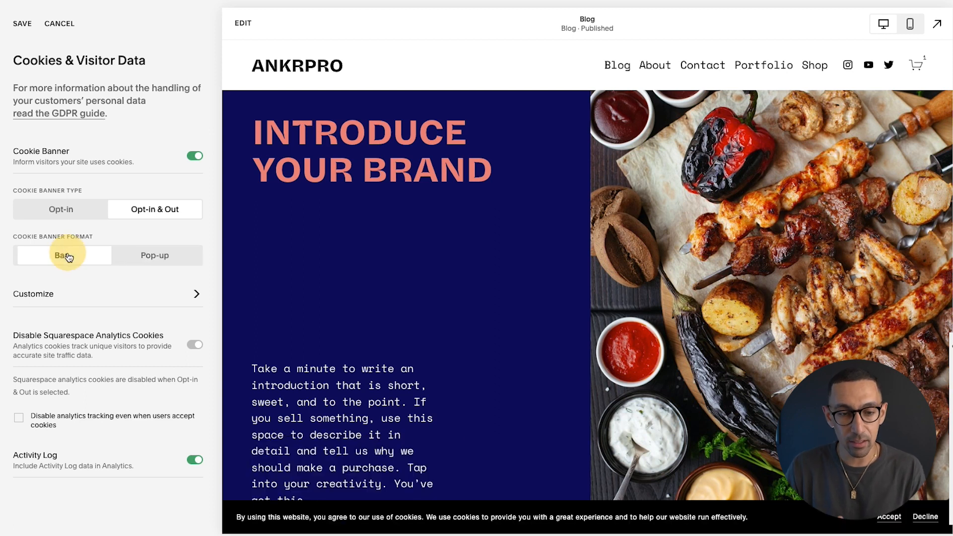
{"action": "left_click", "coordinate": [162, 256]}
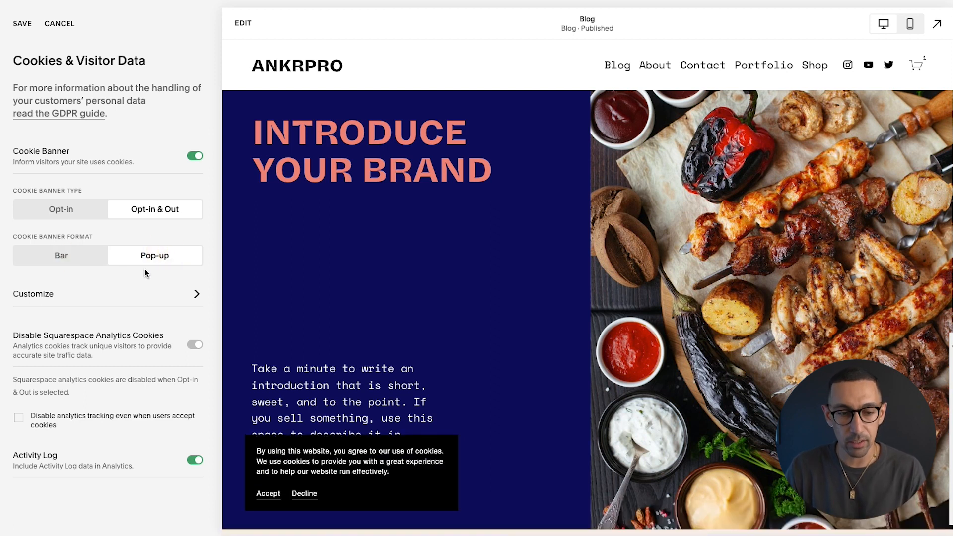
{"action": "left_click", "coordinate": [111, 299]}
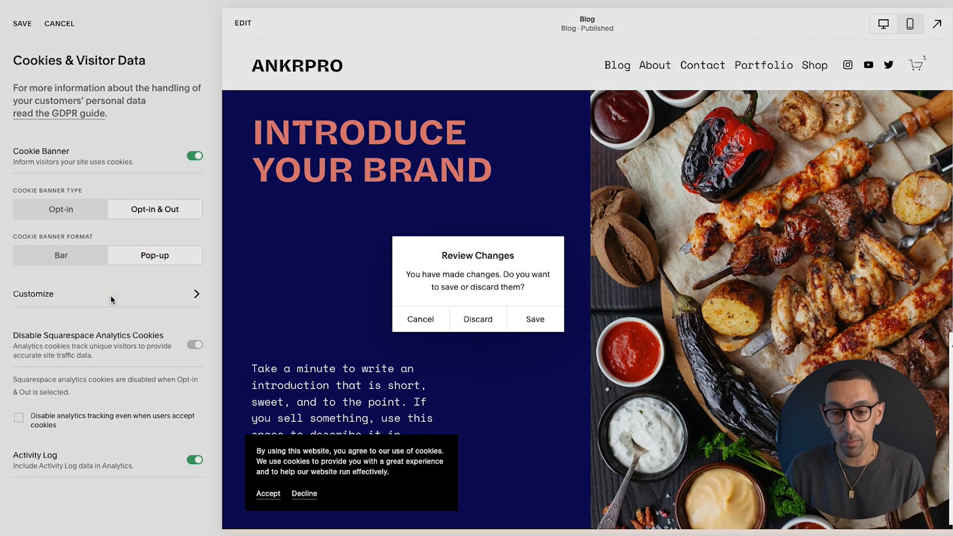
{"action": "left_click", "coordinate": [535, 319]}
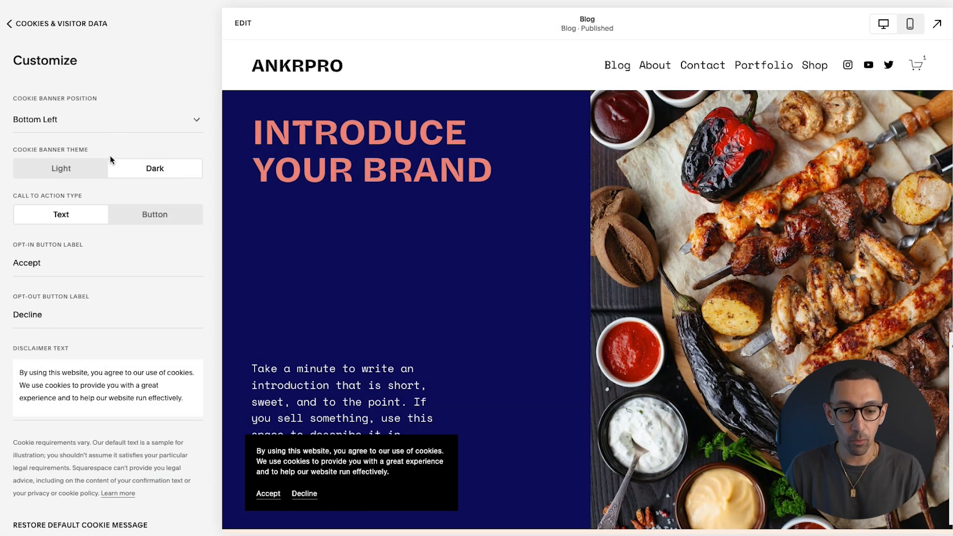
Go back from the cookie banner settings to the Cookies & Visitor Data page
{"action": "scroll", "coordinate": [91, 326], "scroll_direction": "down", "scroll_amount": 1}
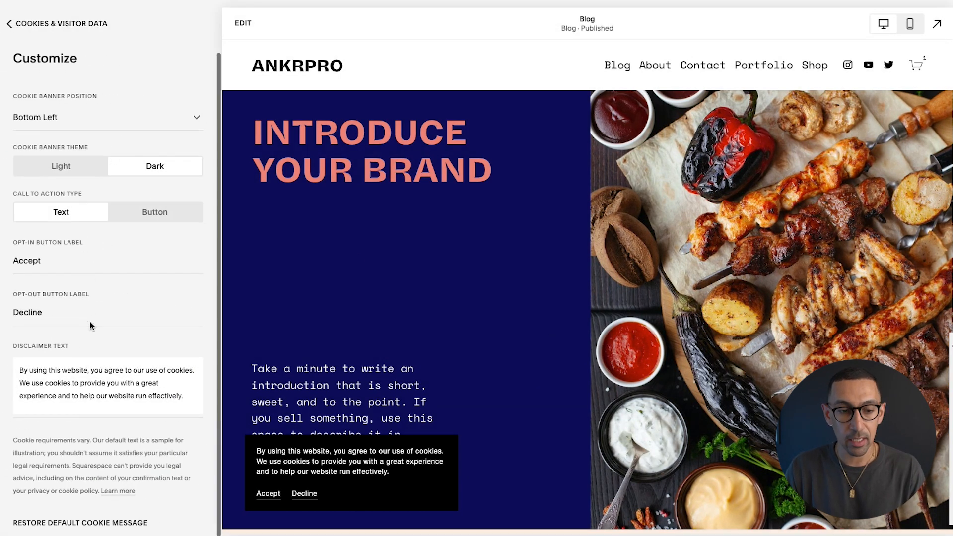
{"action": "left_click", "coordinate": [51, 24]}
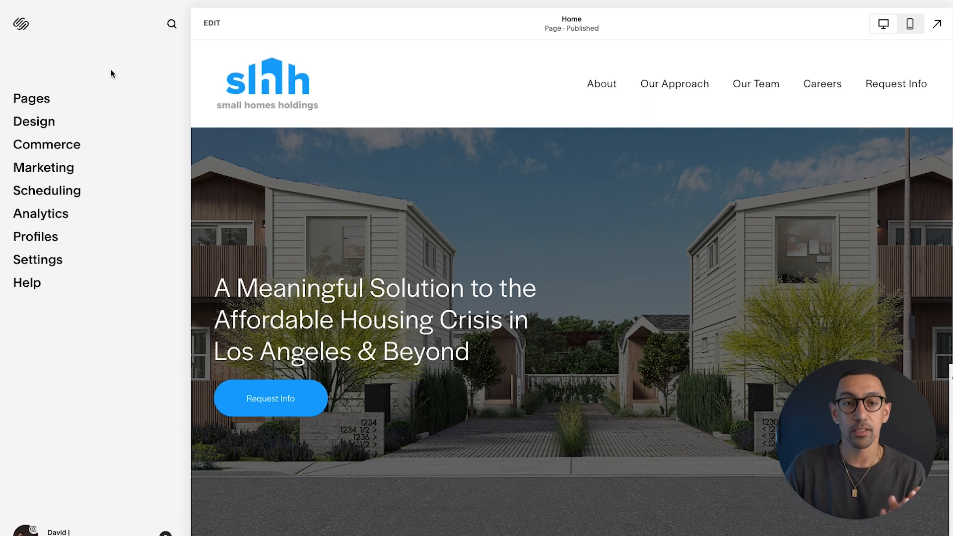
{"action": "left_click", "coordinate": [169, 30]}
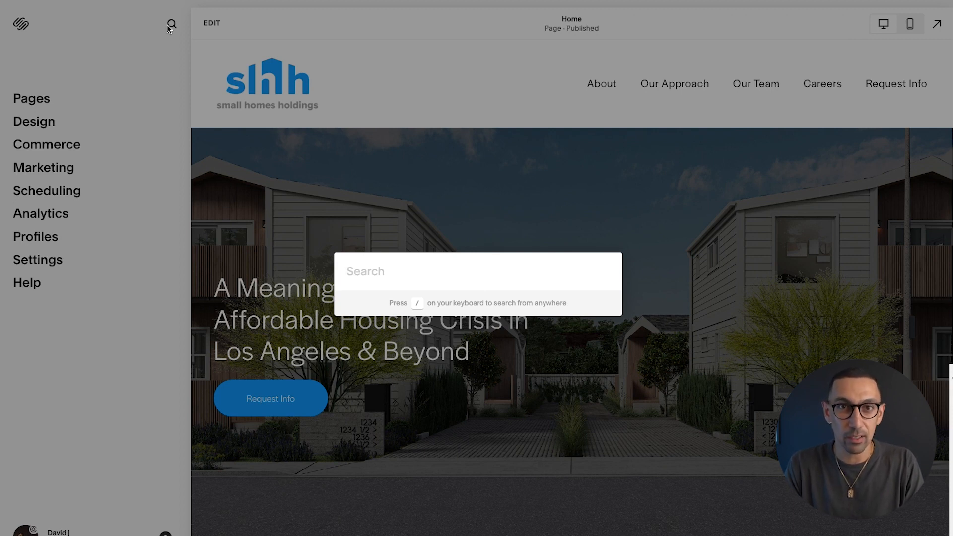
{"action": "type", "text": "code"}
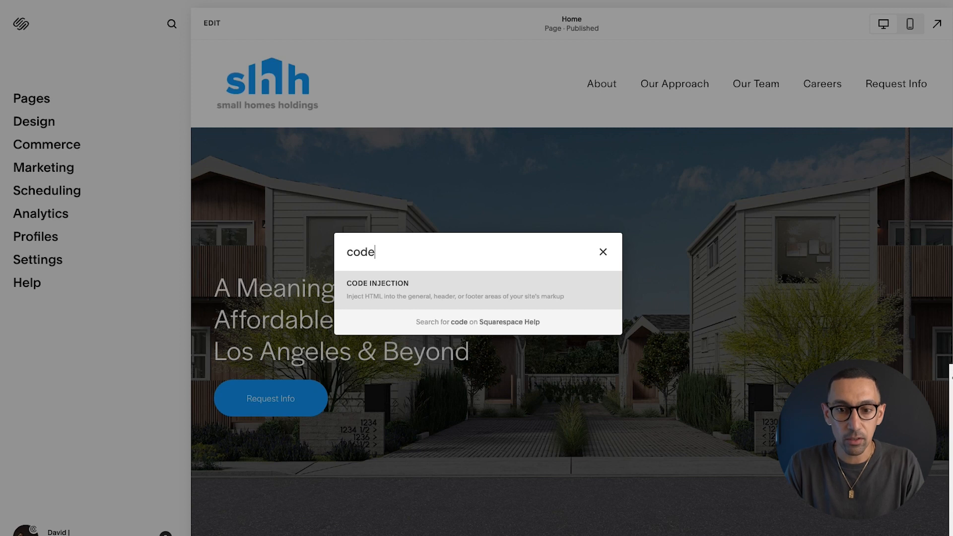
{"action": "key", "text": "ctrl+a"}
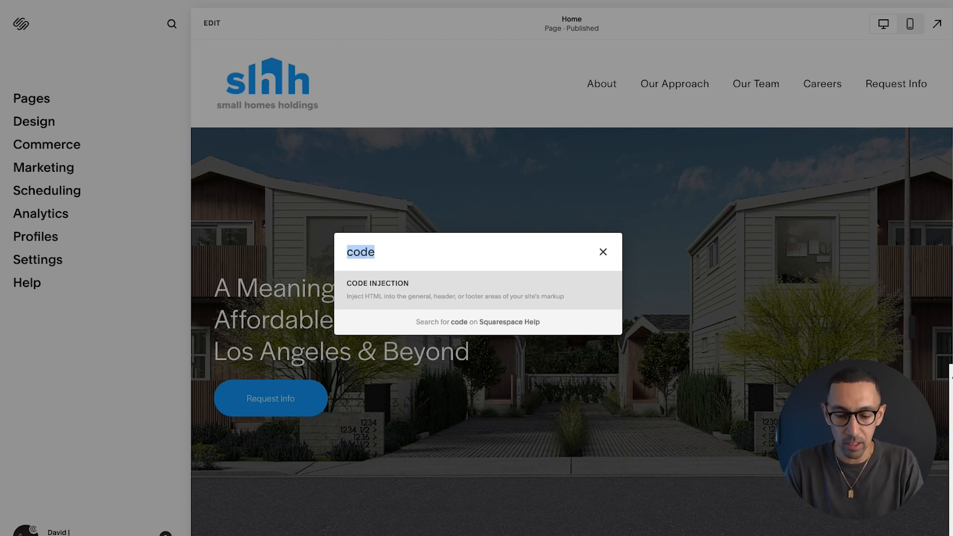
{"action": "key", "text": "BackSpace"}
{"action": "type", "text": "Cust"}
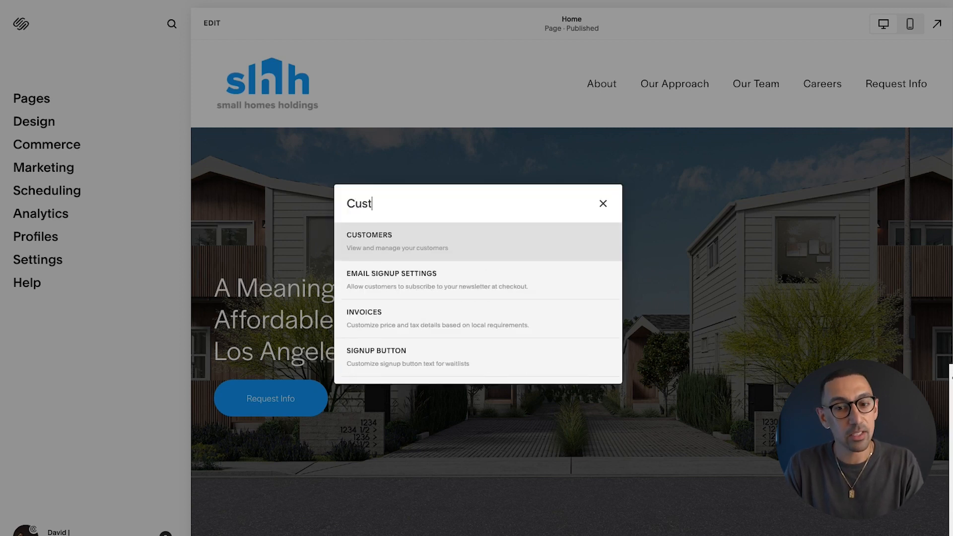
{"action": "type", "text": "om css"}
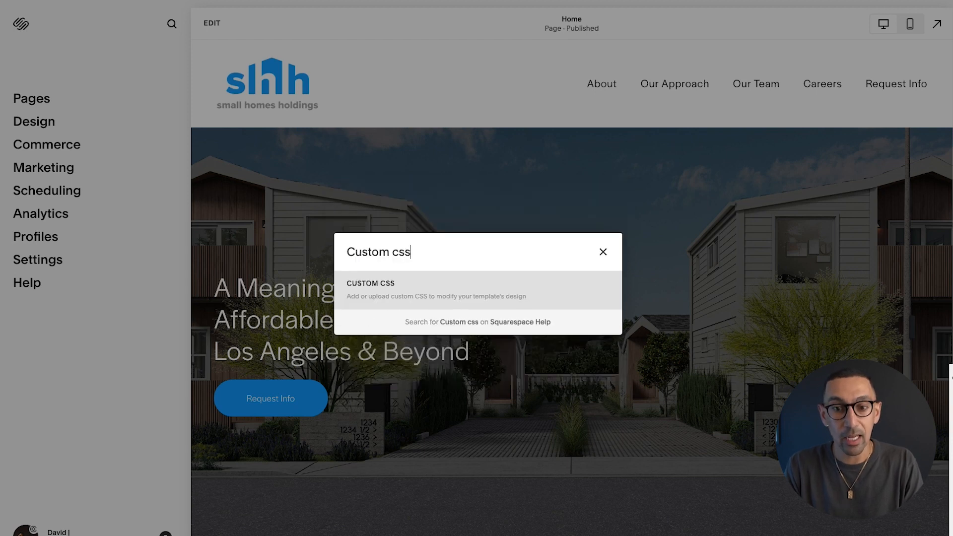
{"action": "key", "text": "ctrl+a"}
{"action": "key", "text": "BackSpace"}
{"action": "type", "text": "email"}
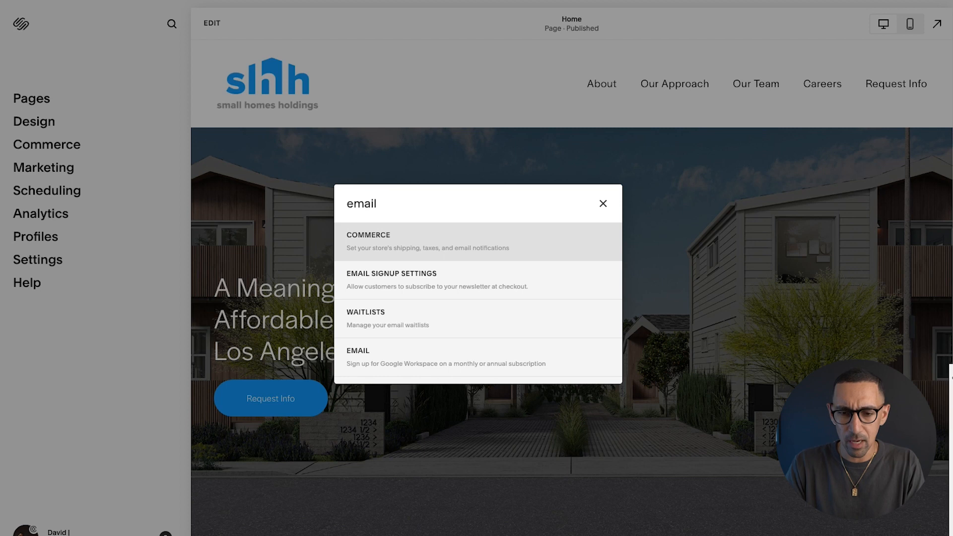
{"action": "type", "text": " cam"}
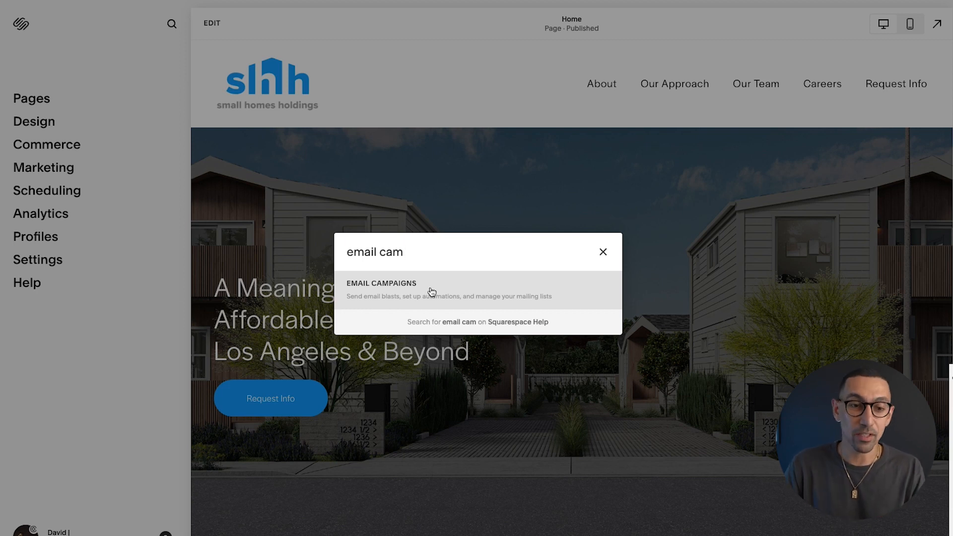
{"action": "left_click", "coordinate": [66, 94]}
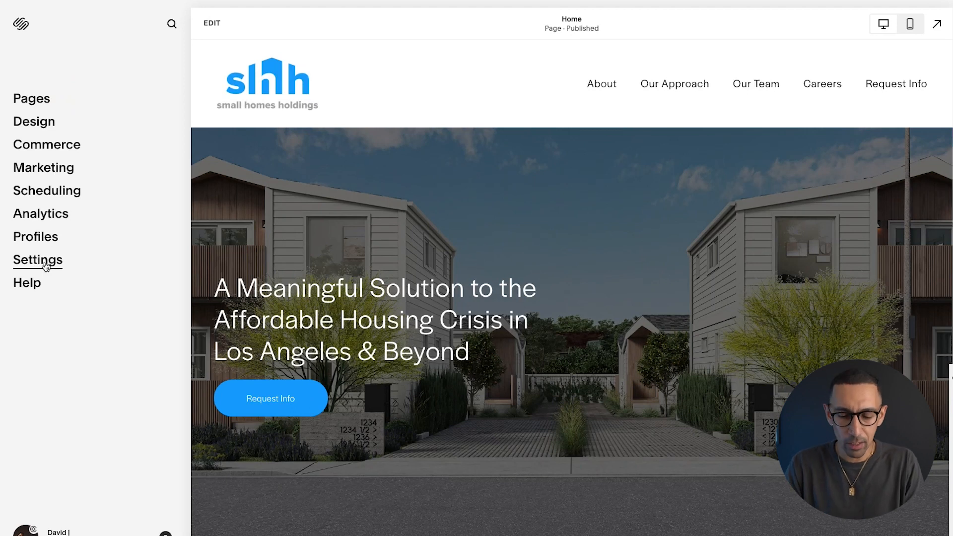
{"action": "key", "text": "ctrl+k"}
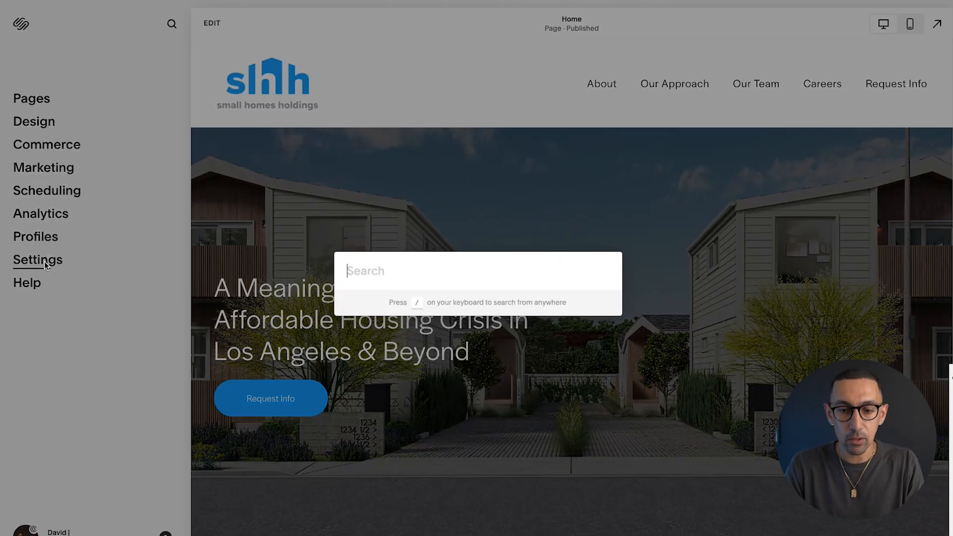
{"action": "type", "text": "cook"}
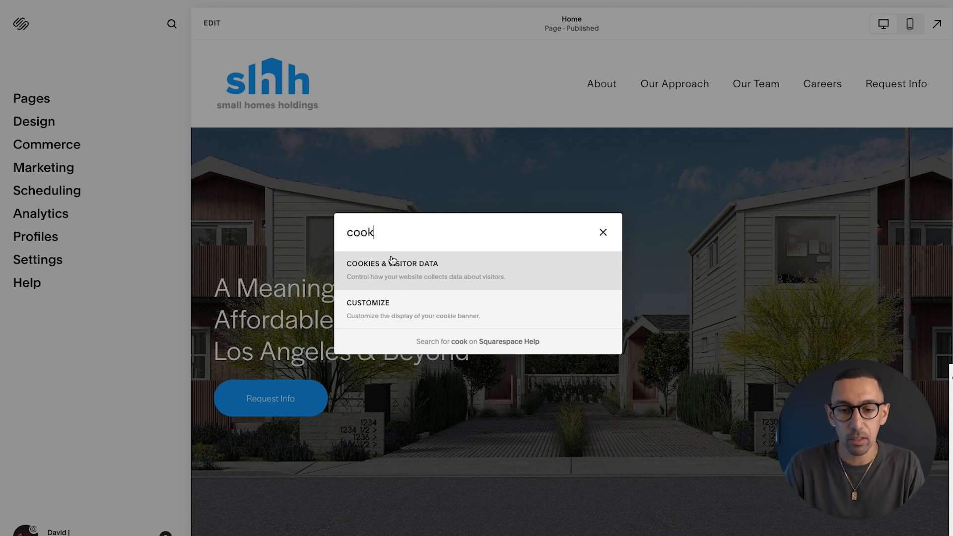
{"action": "key", "text": "ctrl+a"}
{"action": "key", "text": "BackSpace"}
{"action": "left_click", "coordinate": [117, 52]}
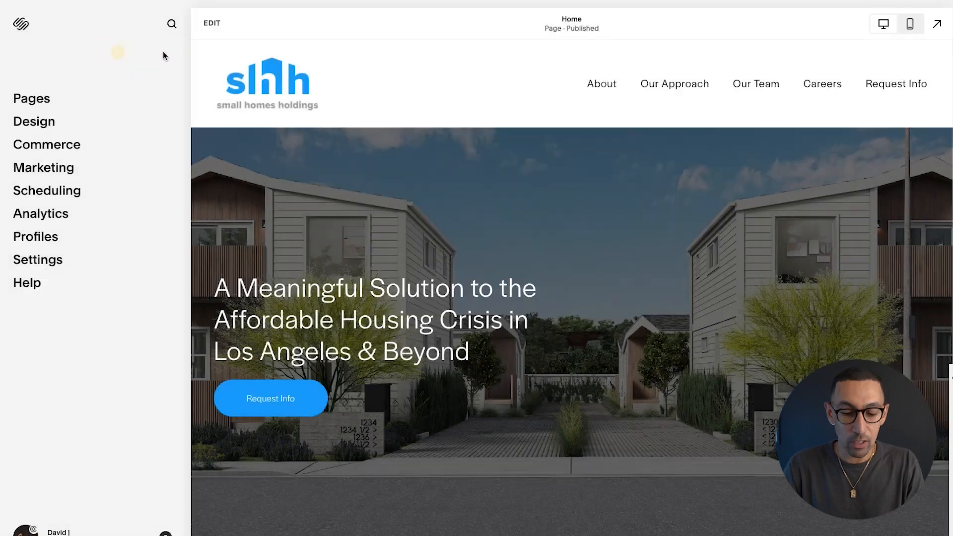
{"action": "key", "text": "slash"}
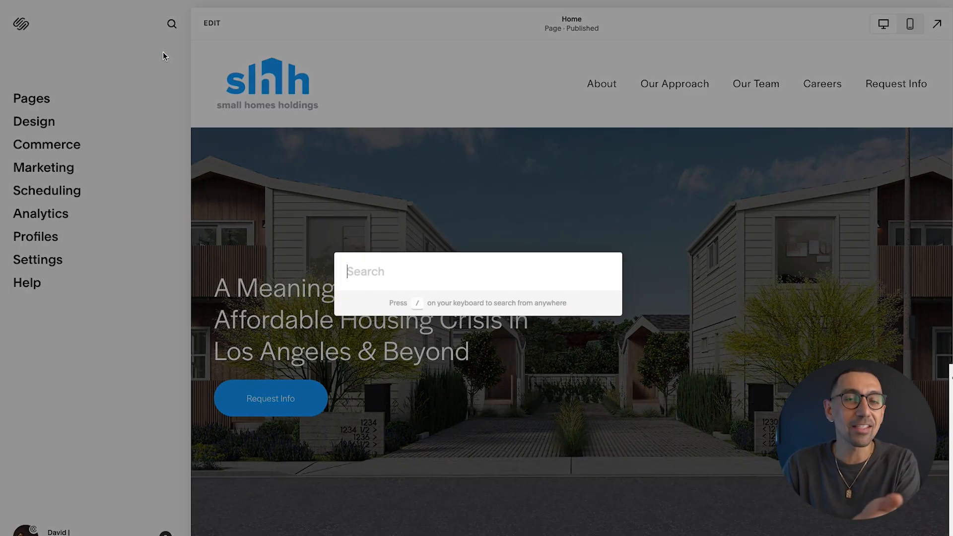
{"action": "left_click", "coordinate": [162, 29]}
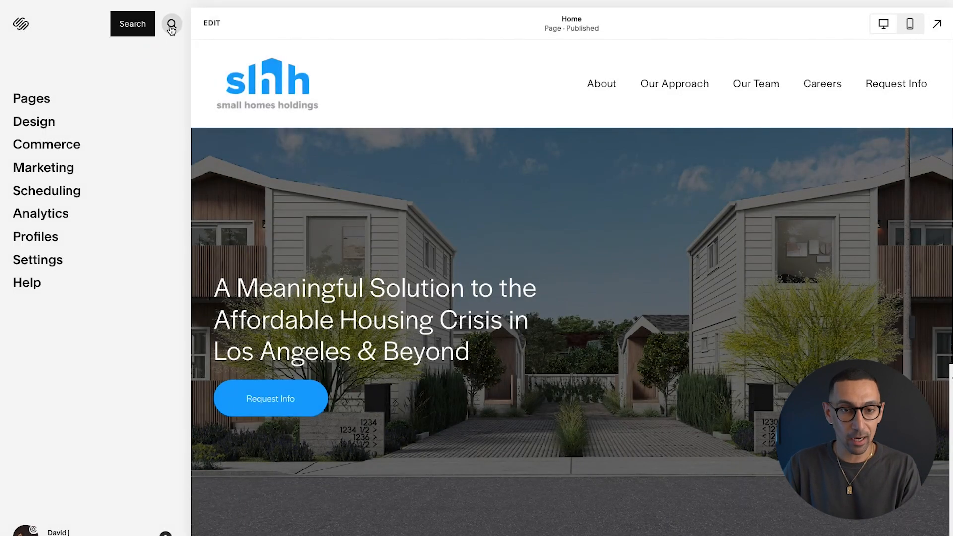
{"action": "left_click", "coordinate": [171, 26]}
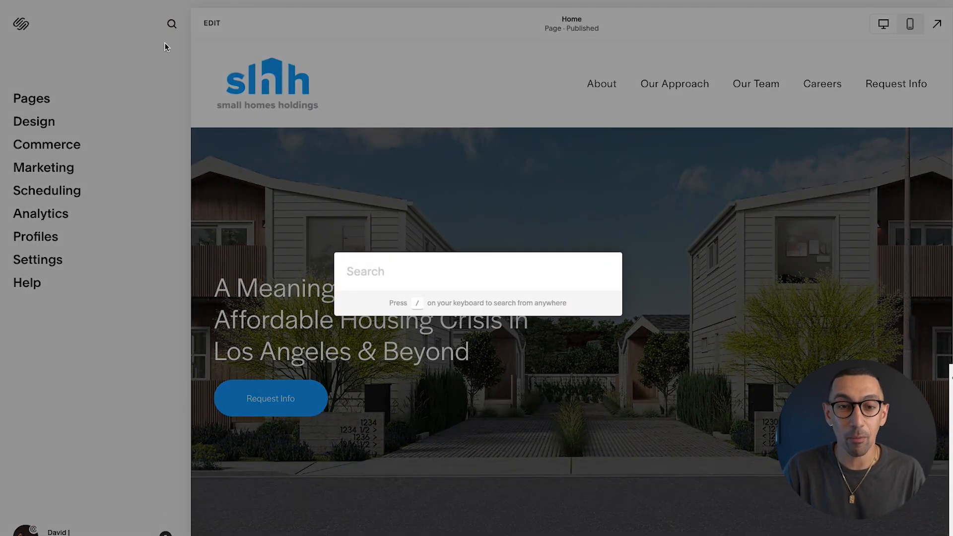
{"action": "left_click", "coordinate": [162, 65]}
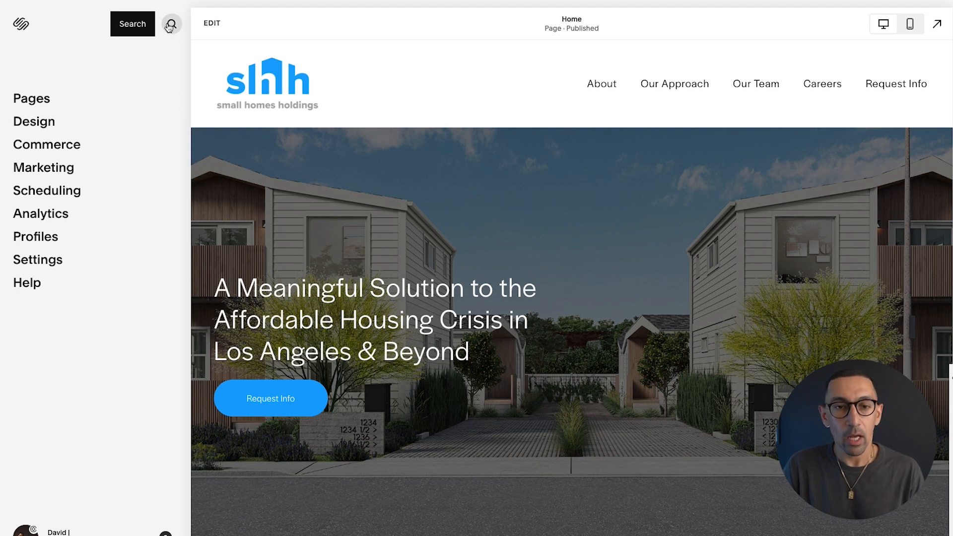
Open the ANKRPRO Blog page from the pages list, then return to the main dashboard menu
{"action": "left_click", "coordinate": [39, 97]}
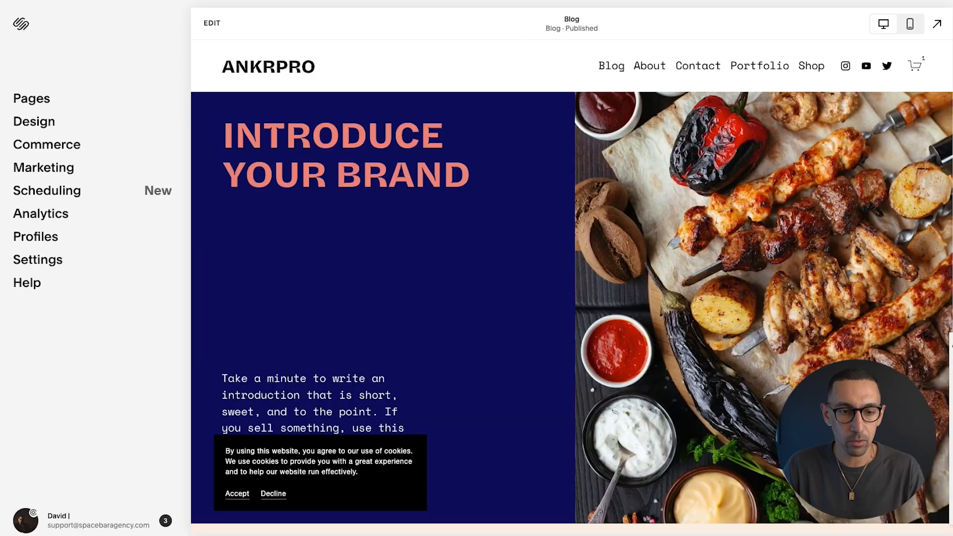
{"action": "left_click", "coordinate": [31, 98]}
{"action": "scroll", "coordinate": [60, 403], "scroll_direction": "down", "scroll_amount": 3}
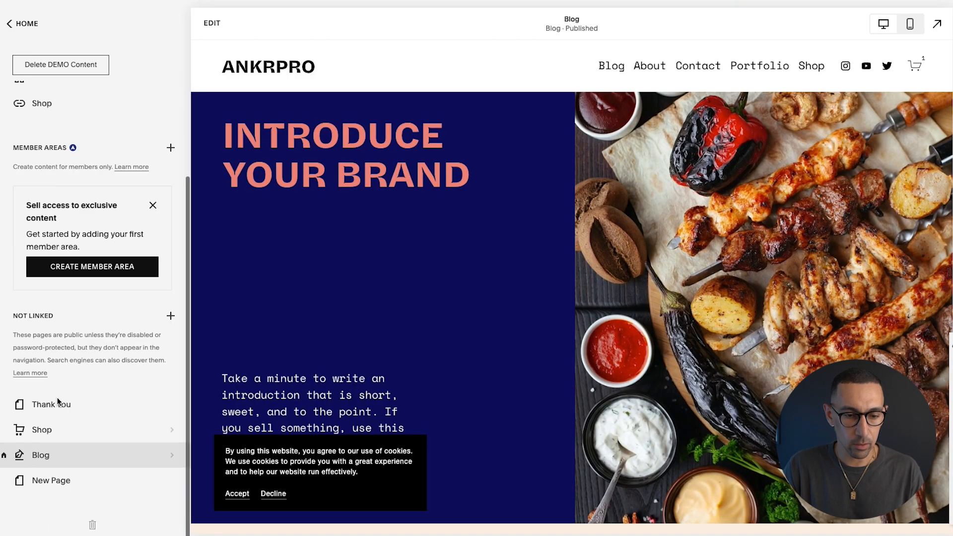
{"action": "left_click", "coordinate": [19, 455]}
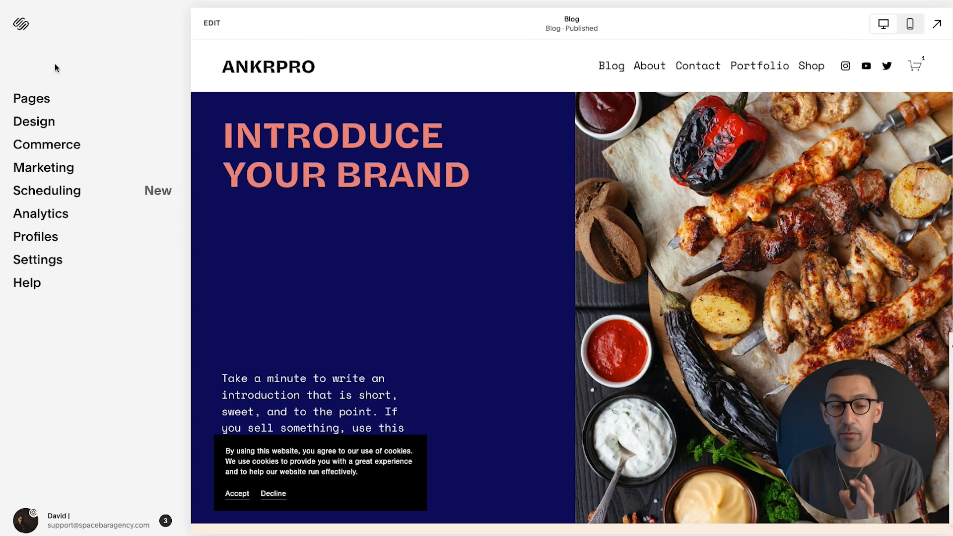
{"action": "left_click", "coordinate": [80, 96]}
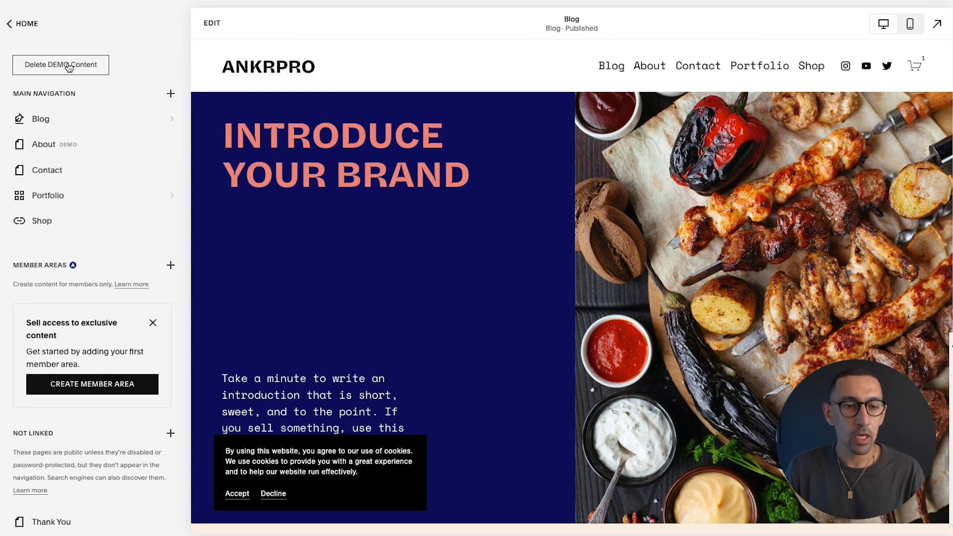
{"action": "left_click", "coordinate": [33, 22]}
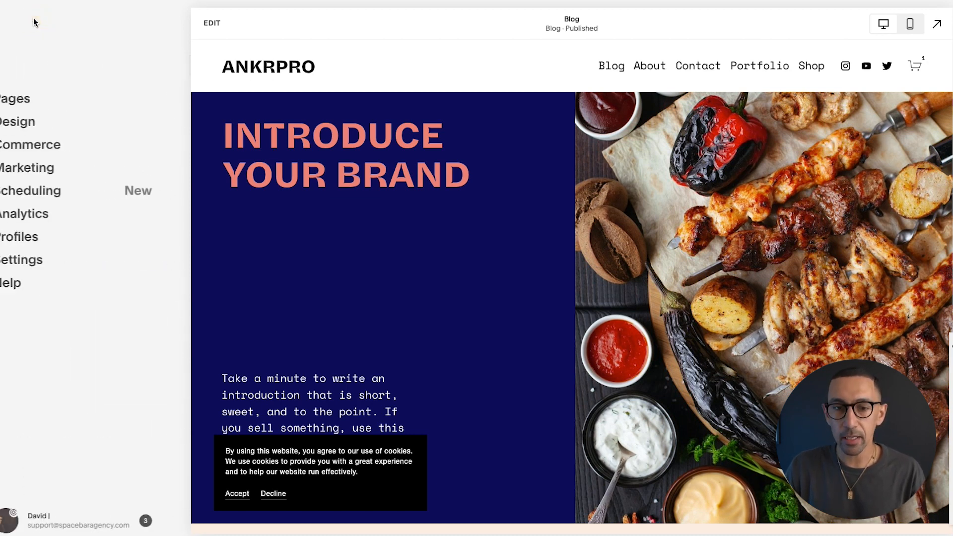
Open the Blog page's site header editor and its Elements settings
{"action": "left_click", "coordinate": [396, 157]}
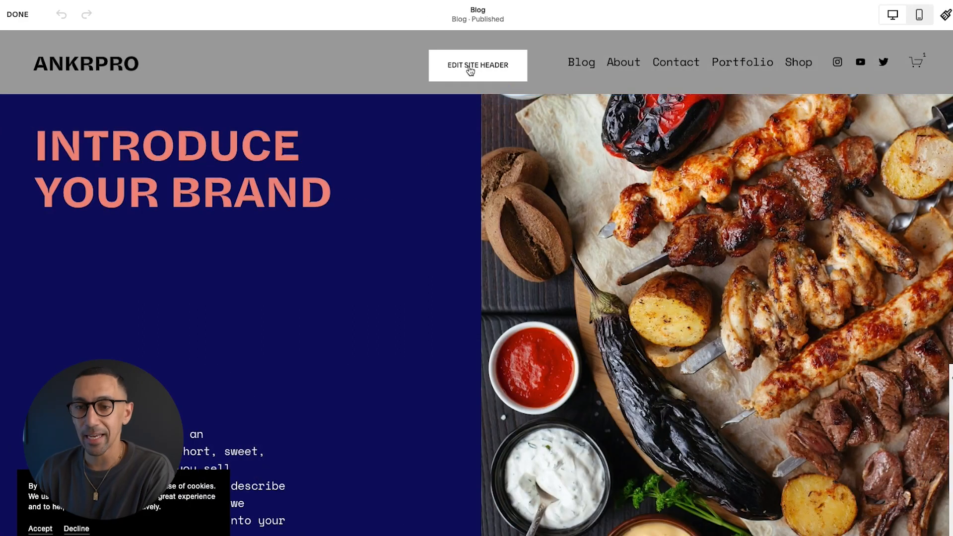
{"action": "left_click", "coordinate": [470, 69]}
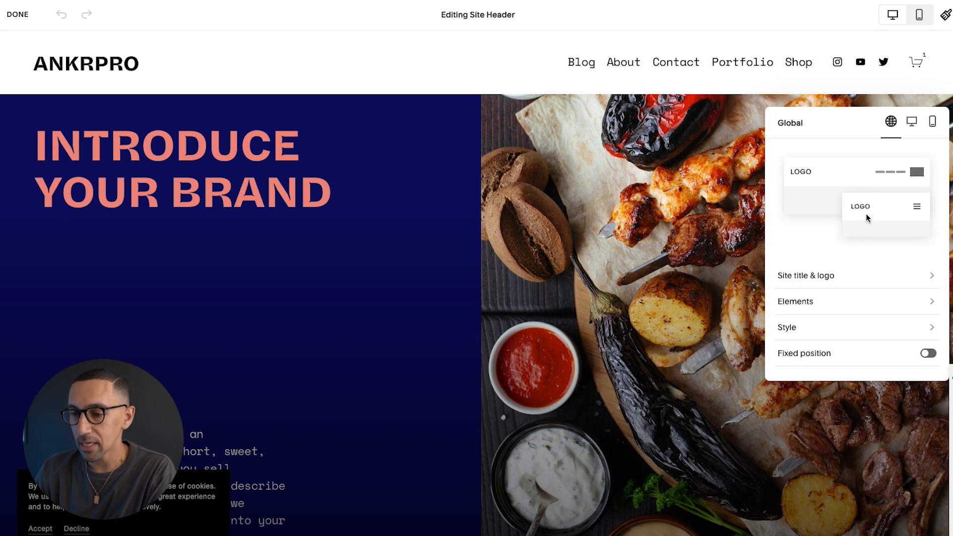
{"action": "left_click", "coordinate": [805, 301]}
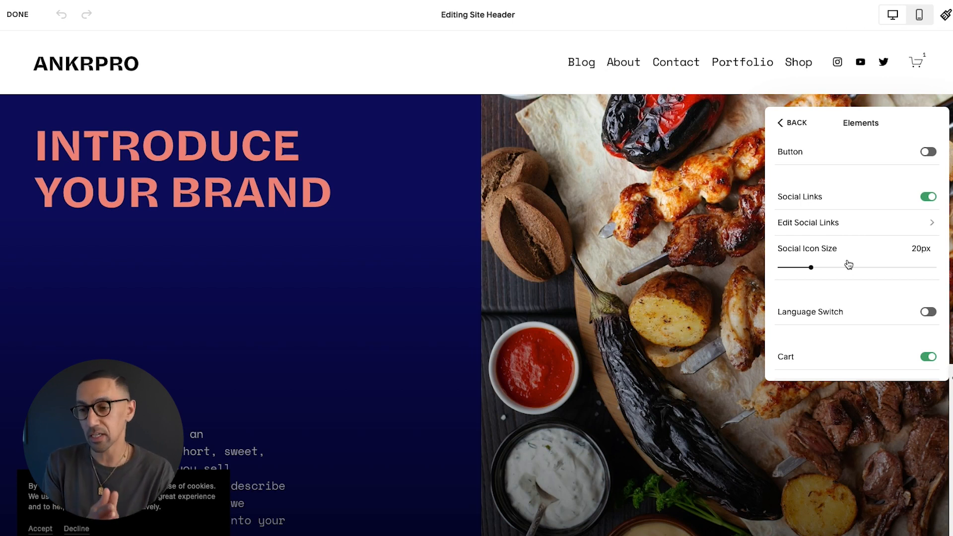
{"action": "scroll", "coordinate": [849, 271], "scroll_direction": "down", "scroll_amount": 3}
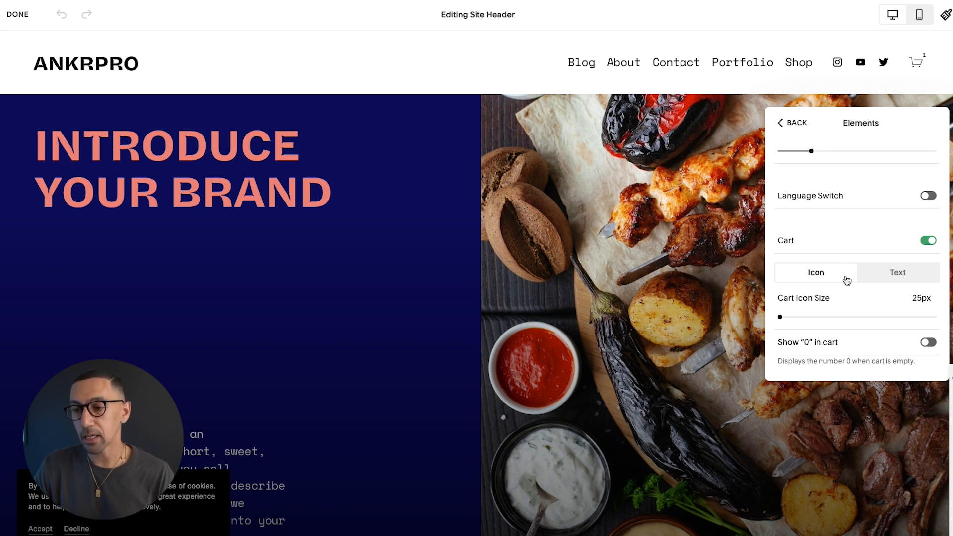
Keep the cart as an icon with no 0 shown, then turn on the Language Switch
{"action": "left_click", "coordinate": [914, 278]}
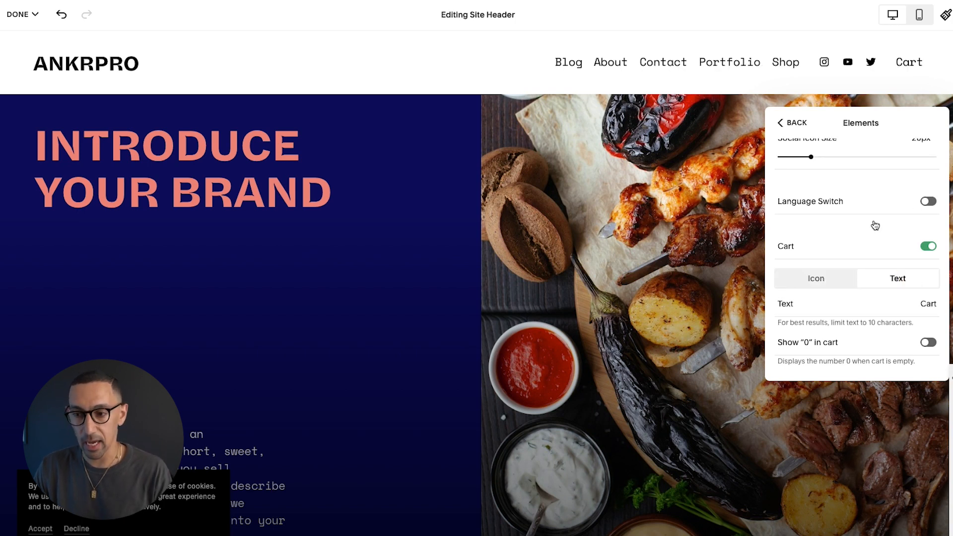
{"action": "left_click", "coordinate": [820, 278]}
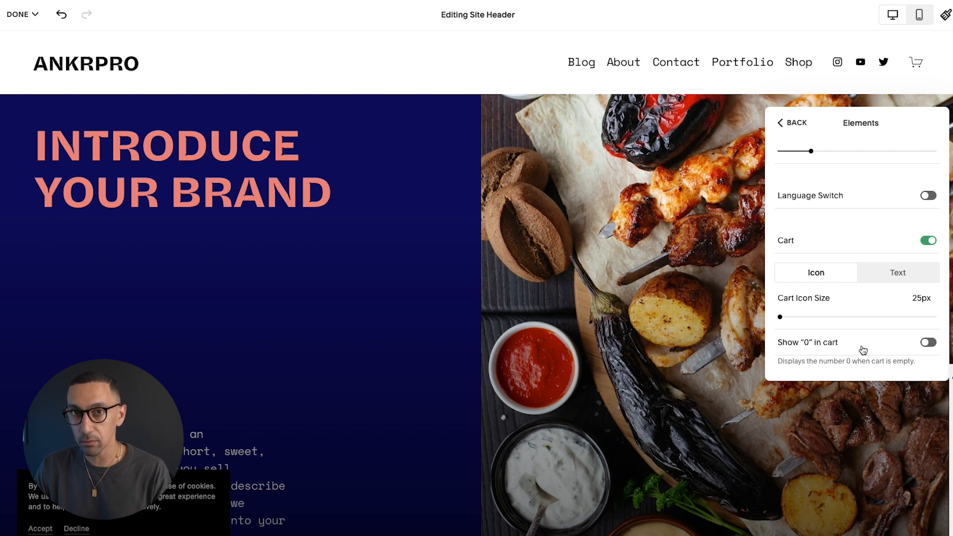
{"action": "left_click", "coordinate": [928, 343]}
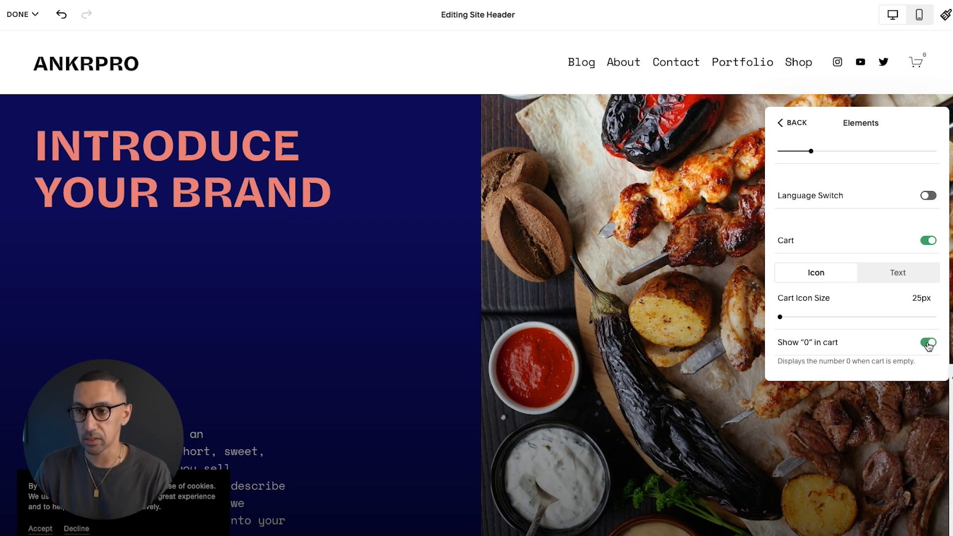
{"action": "left_click", "coordinate": [928, 344]}
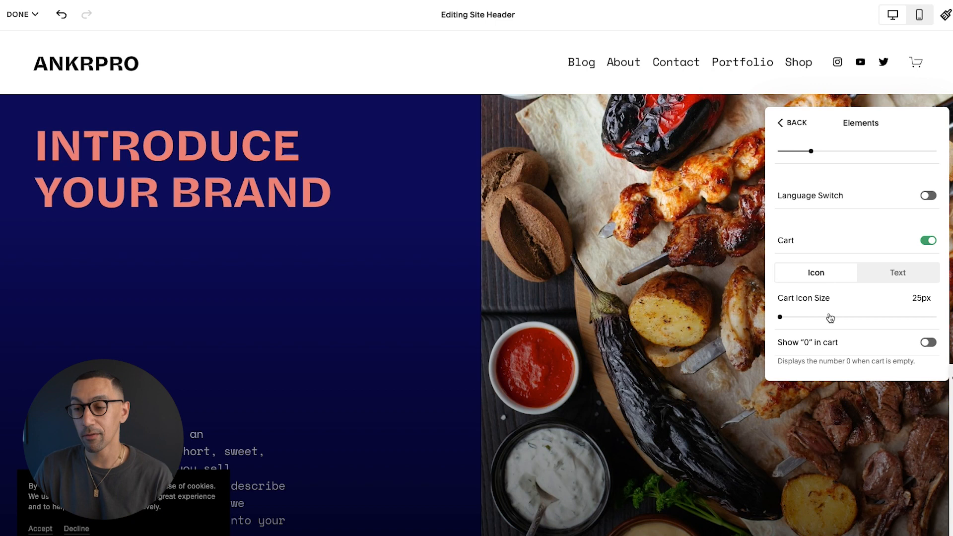
{"action": "scroll", "coordinate": [842, 218], "scroll_direction": "up", "scroll_amount": 1}
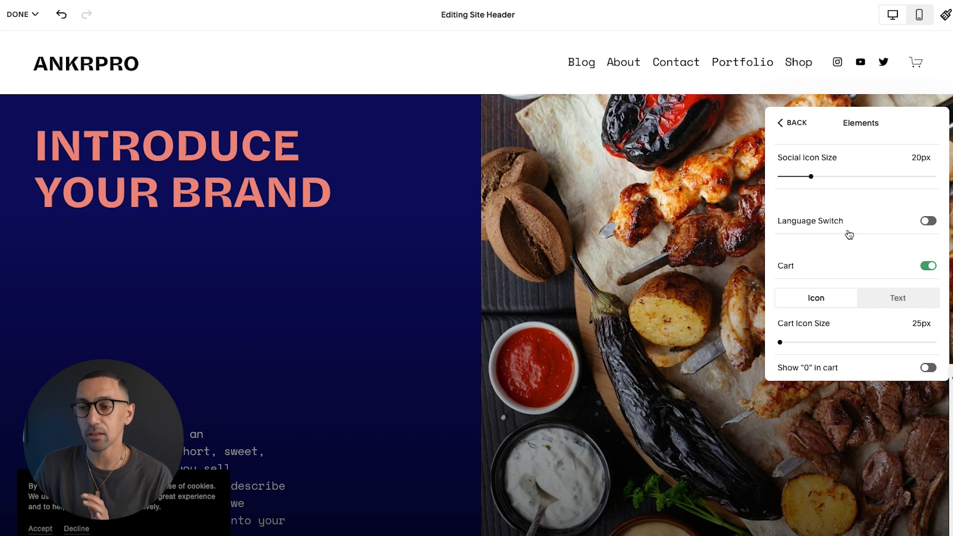
{"action": "left_click", "coordinate": [857, 221]}
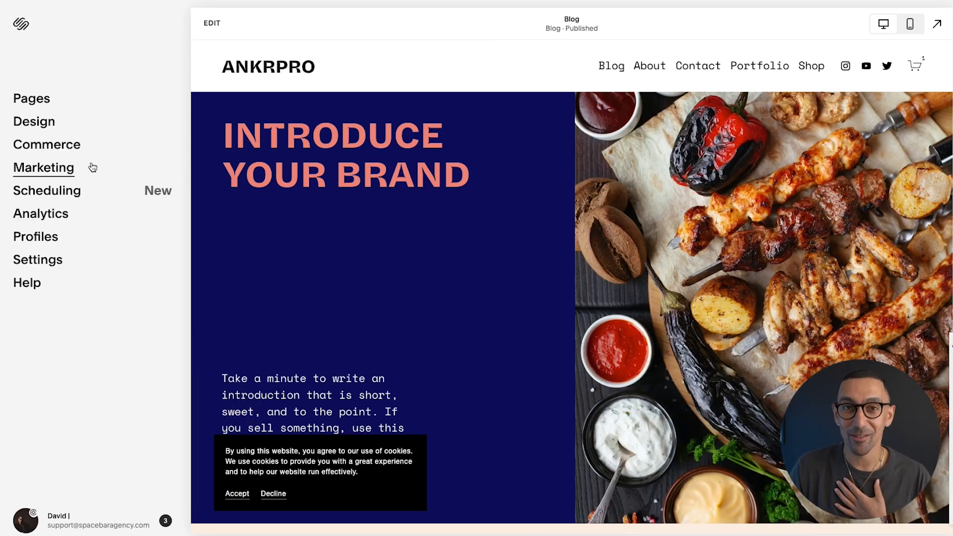
{"action": "left_click", "coordinate": [50, 170]}
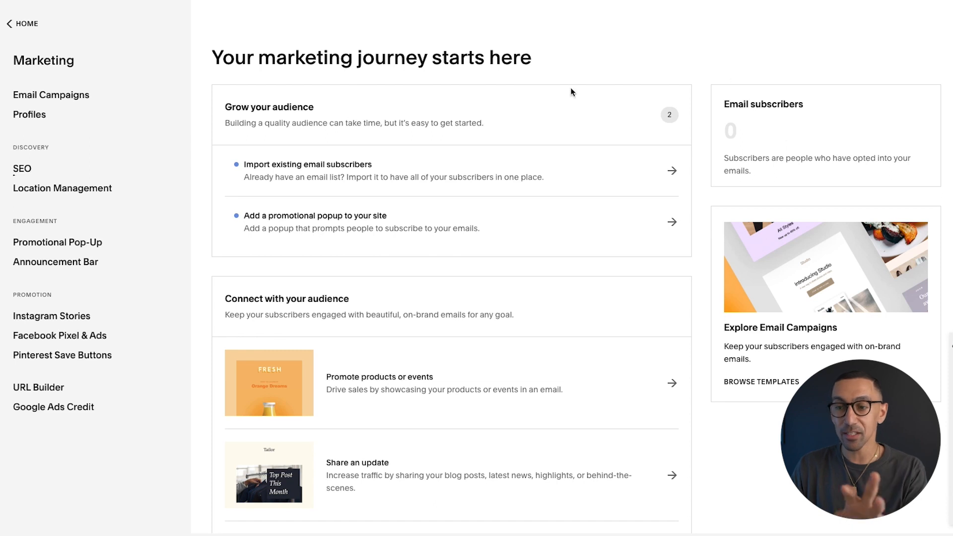
{"action": "scroll", "coordinate": [499, 256], "scroll_direction": "down", "scroll_amount": 3}
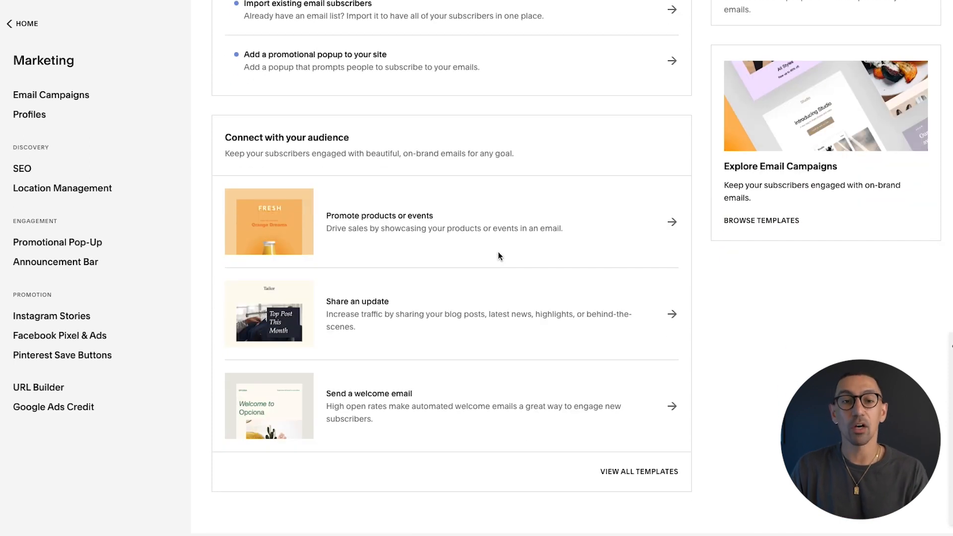
{"action": "scroll", "coordinate": [498, 257], "scroll_direction": "up", "scroll_amount": 3}
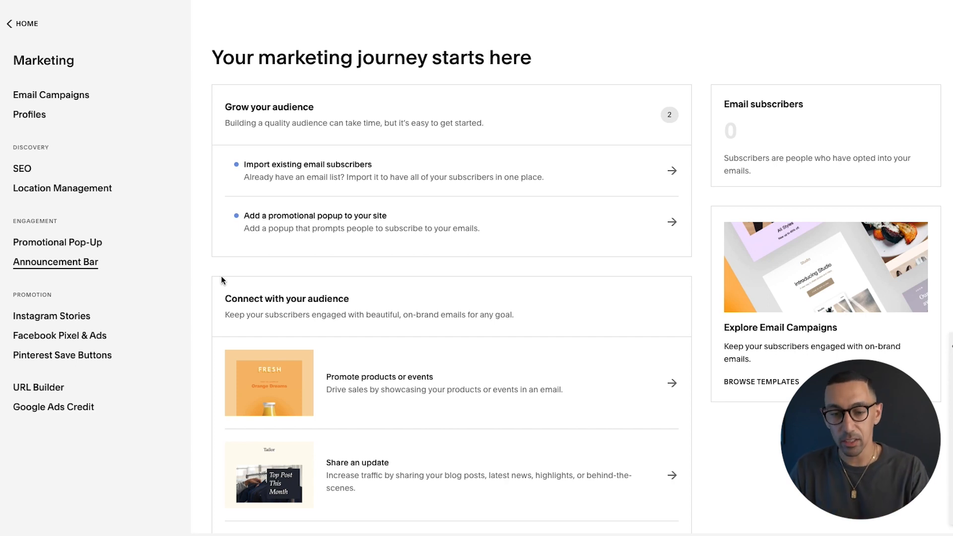
{"action": "scroll", "coordinate": [393, 308], "scroll_direction": "down", "scroll_amount": 3}
{"action": "scroll", "coordinate": [393, 310], "scroll_direction": "up", "scroll_amount": 3}
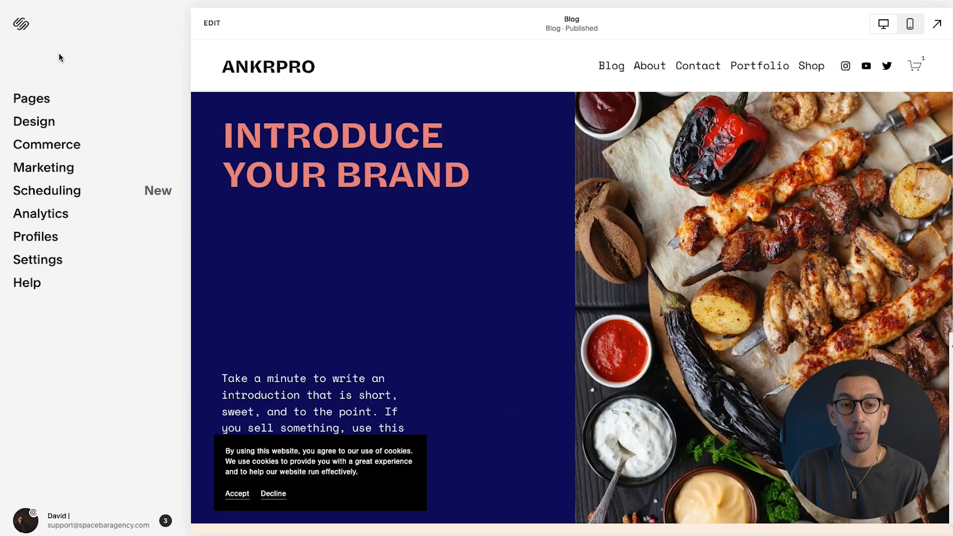
Look at Settings > Member Areas, then start a new member area from the Pages list
{"action": "left_click", "coordinate": [60, 55]}
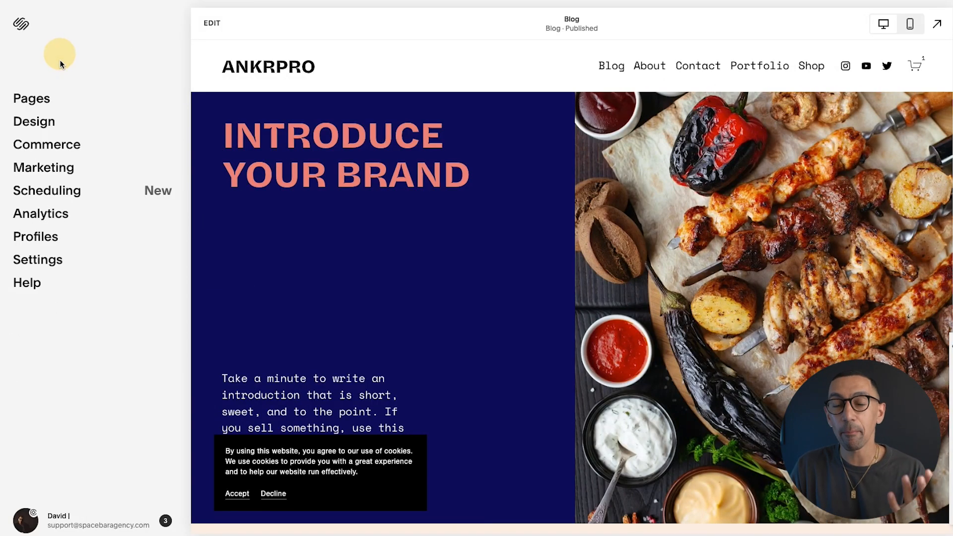
{"action": "left_click", "coordinate": [58, 259]}
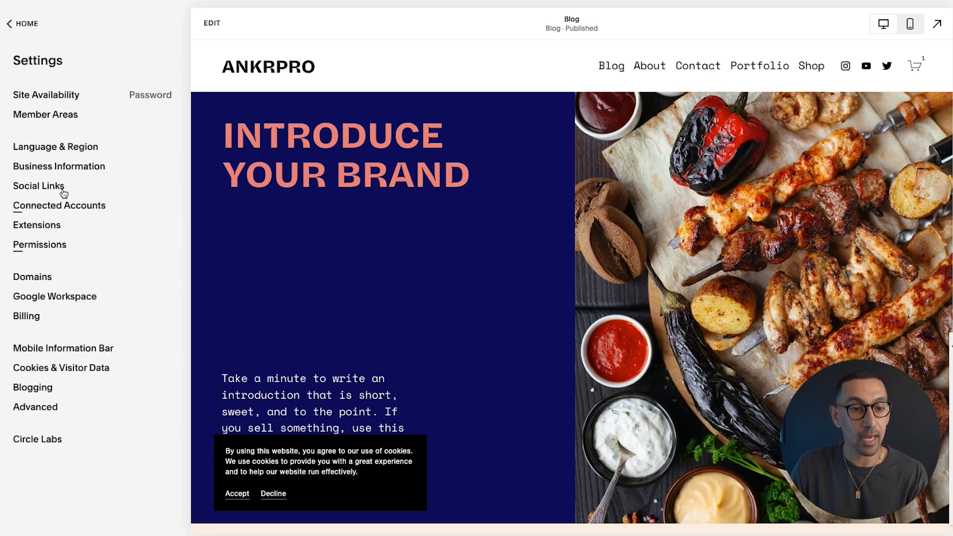
{"action": "left_click", "coordinate": [61, 119]}
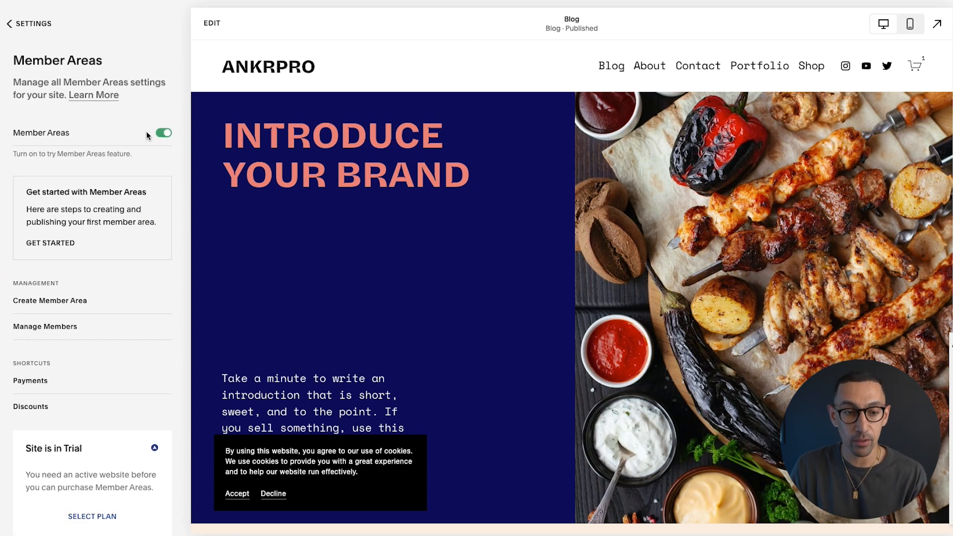
{"action": "left_click", "coordinate": [42, 33]}
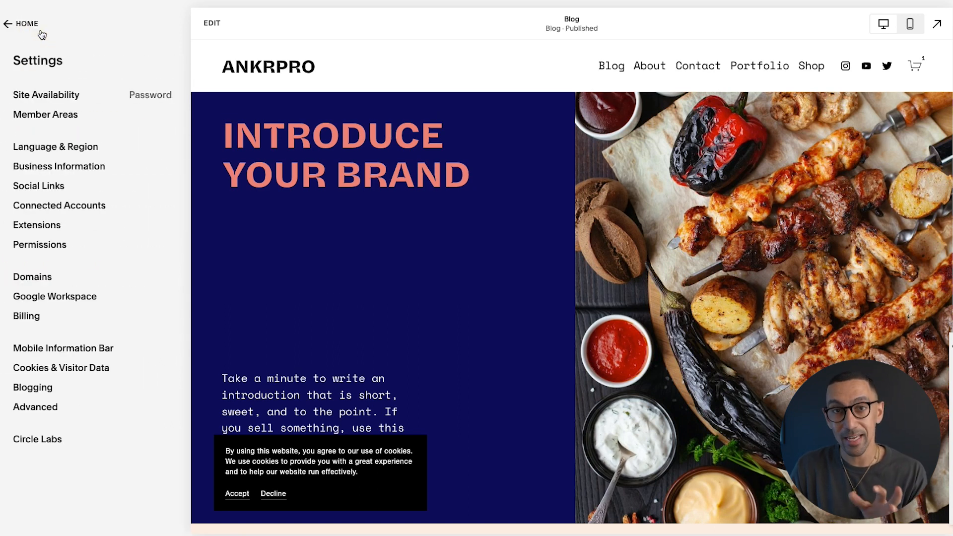
{"action": "left_click", "coordinate": [33, 25]}
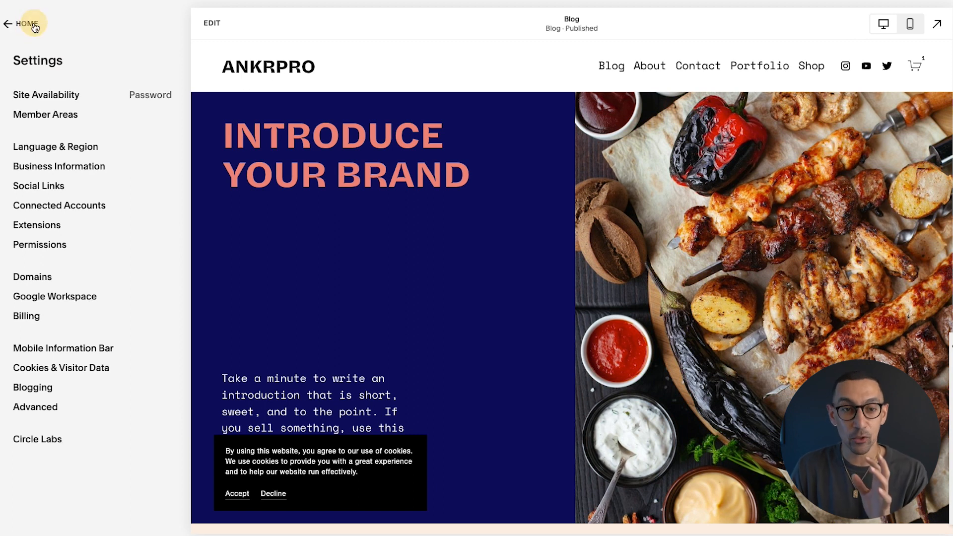
{"action": "left_click", "coordinate": [30, 98]}
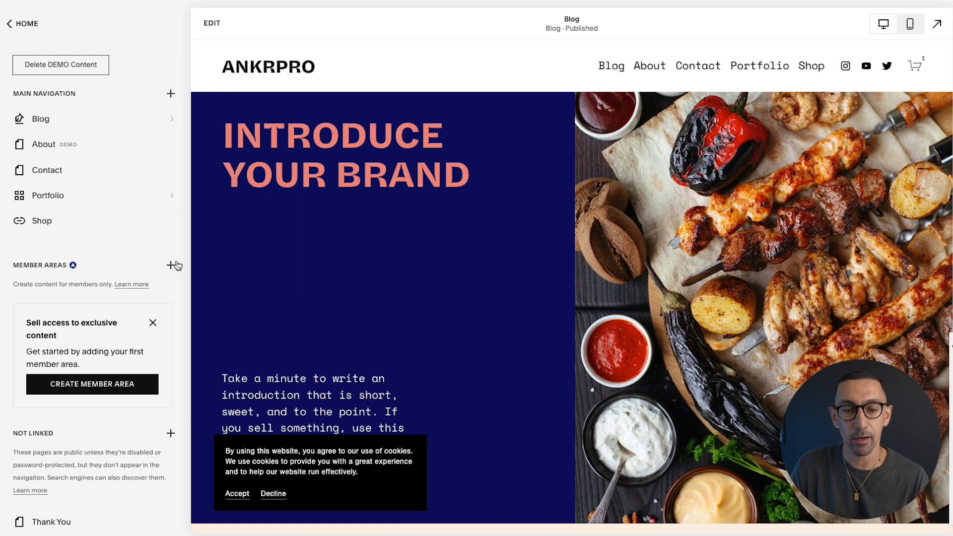
{"action": "left_click", "coordinate": [171, 265]}
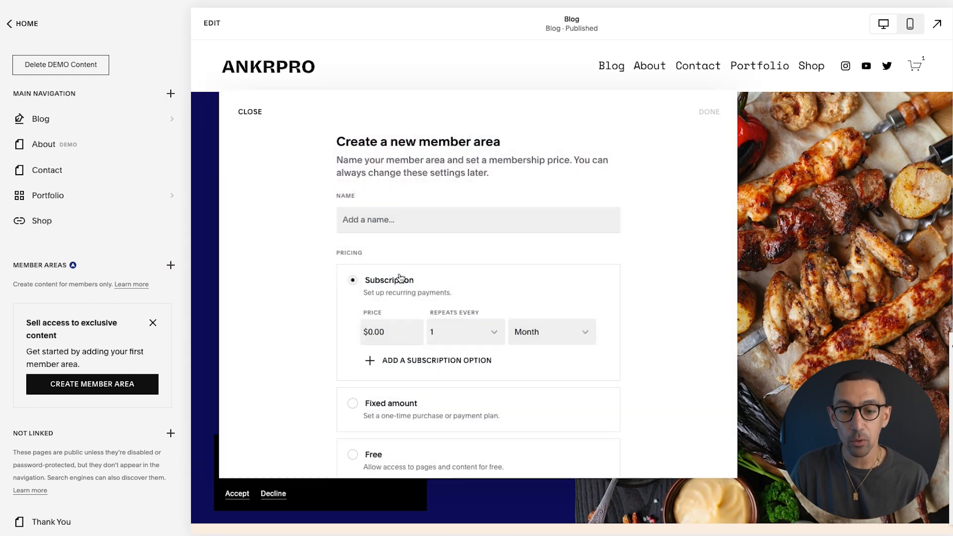
Name the new member area 'What You Like!'
{"action": "scroll", "coordinate": [472, 308], "scroll_direction": "down", "scroll_amount": 1}
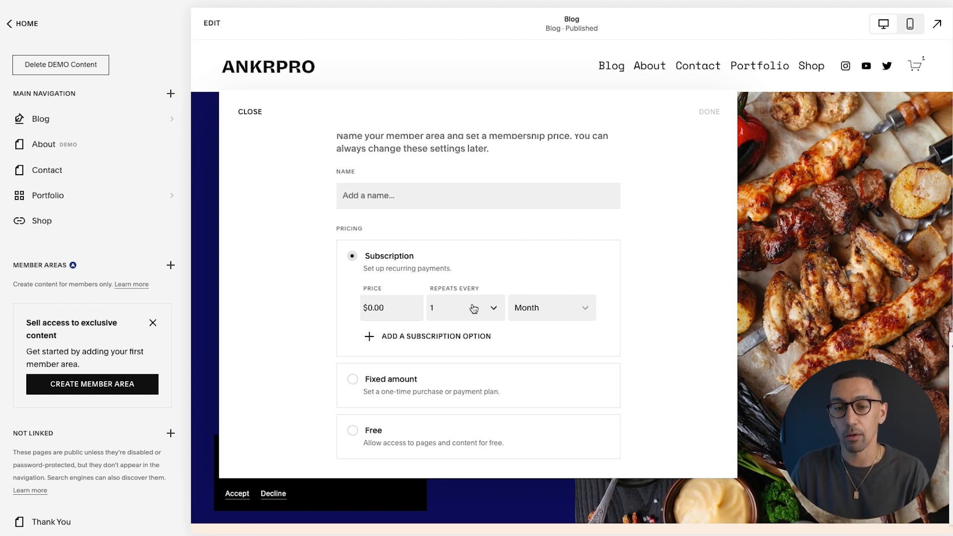
{"action": "left_click", "coordinate": [426, 200]}
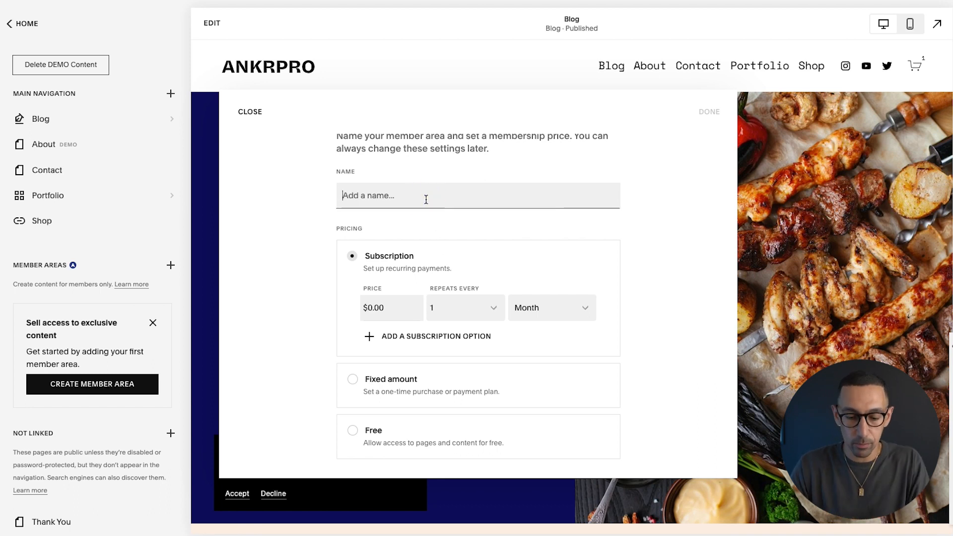
{"action": "type", "text": "What You Like!"}
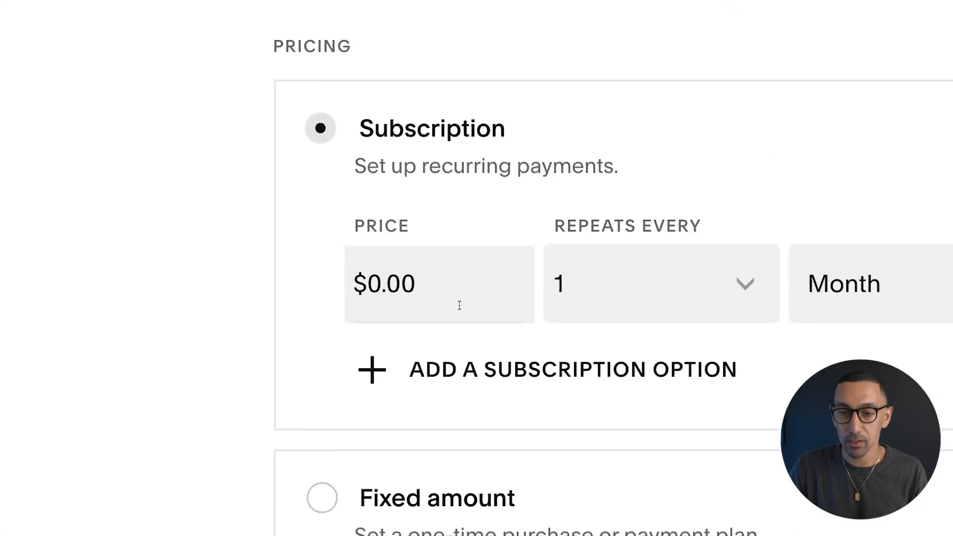
Review the Repeats Every and Month billing choices, then add a second subscription price option
{"action": "scroll", "coordinate": [460, 309], "scroll_direction": "down", "scroll_amount": 3}
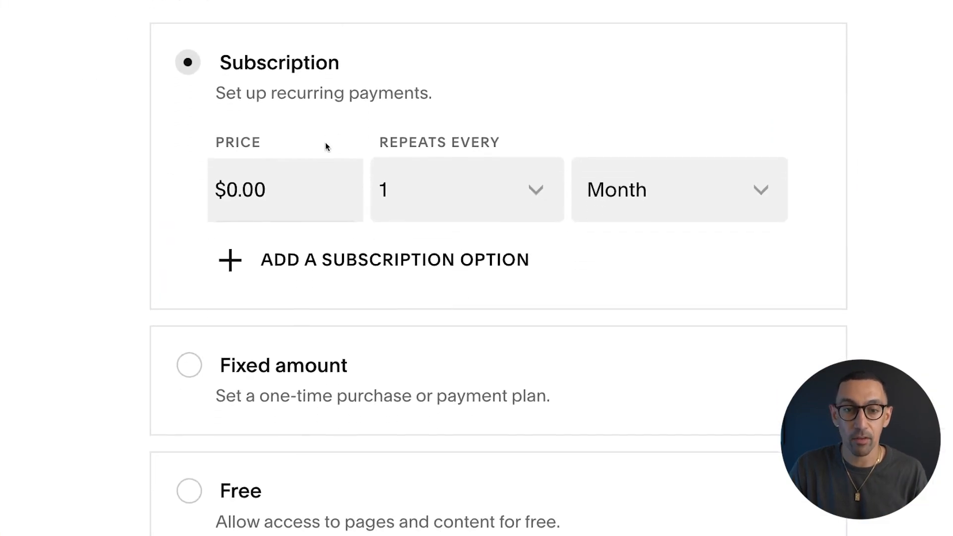
{"action": "left_click", "coordinate": [457, 163]}
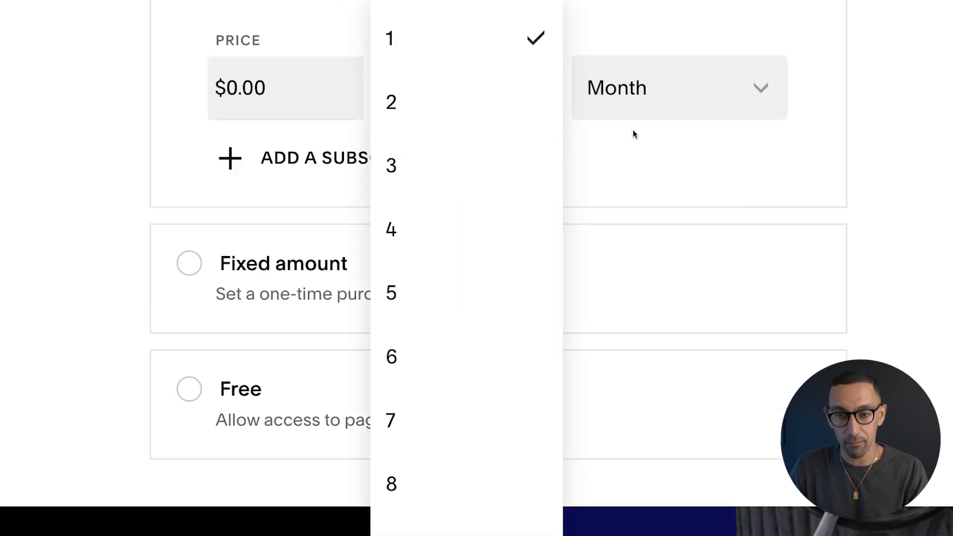
{"action": "left_click", "coordinate": [639, 120]}
{"action": "left_click", "coordinate": [685, 98]}
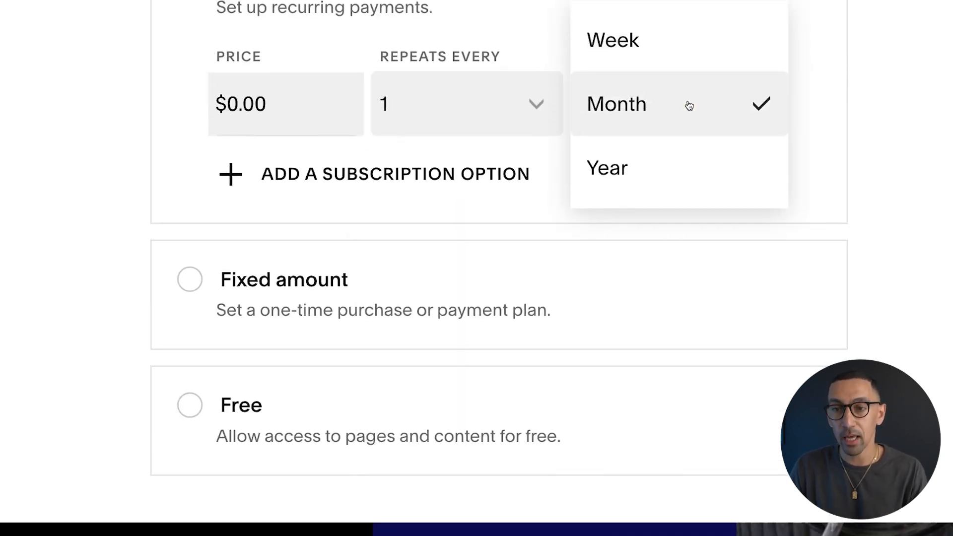
{"action": "left_click", "coordinate": [108, 206]}
{"action": "left_click", "coordinate": [350, 243]}
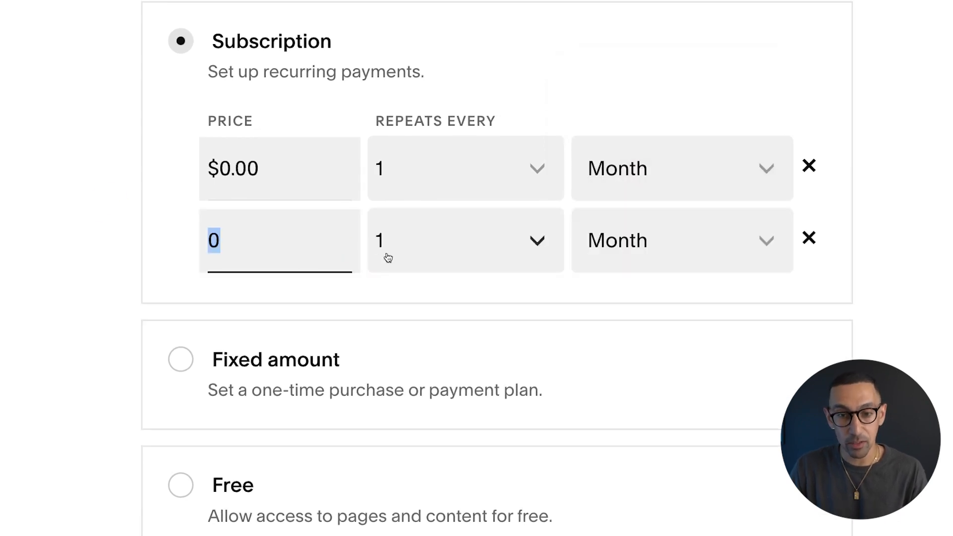
{"action": "scroll", "coordinate": [388, 257], "scroll_direction": "down", "scroll_amount": 1}
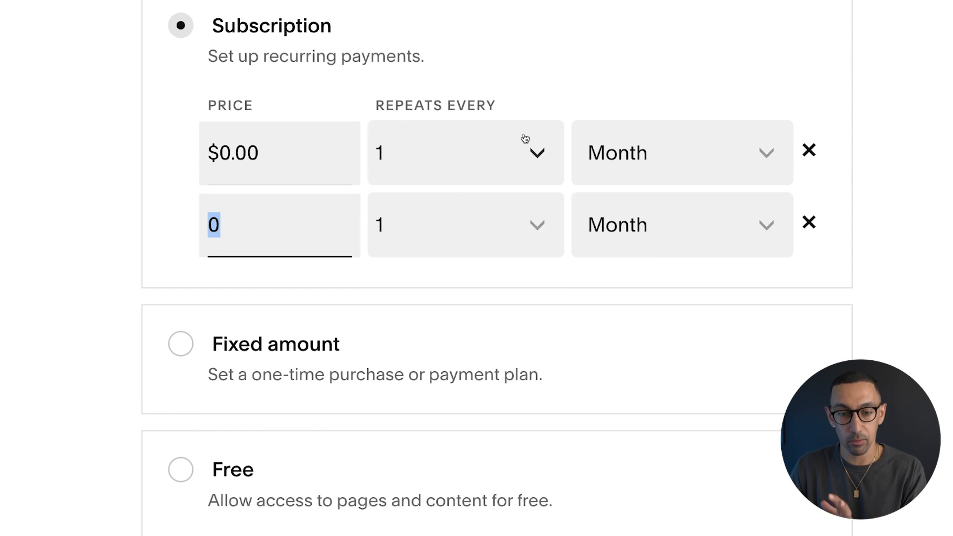
{"action": "scroll", "coordinate": [516, 164], "scroll_direction": "down", "scroll_amount": 2}
{"action": "left_click", "coordinate": [285, 264]}
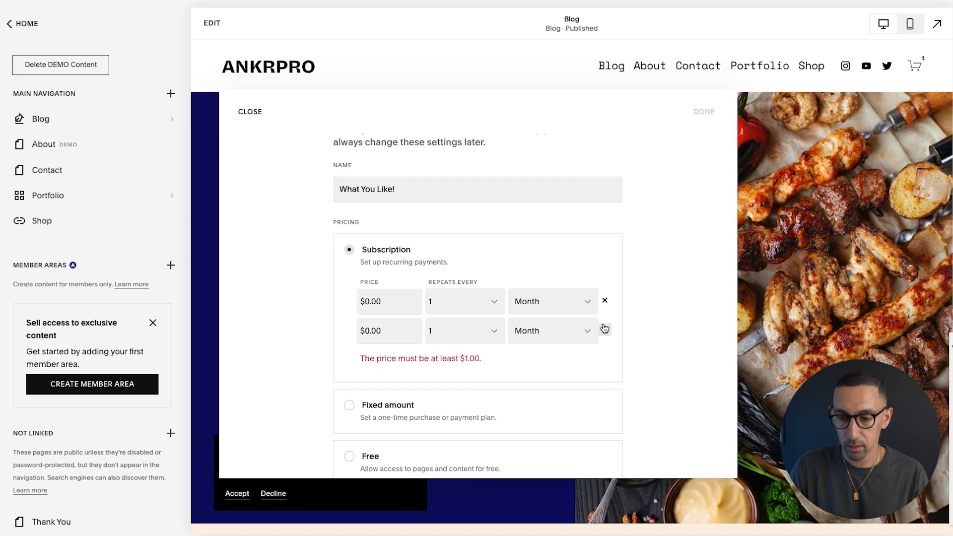
Remove the extra price row, try Fixed amount then Free pricing, and close the form unsaved
{"action": "left_click", "coordinate": [604, 329]}
{"action": "left_click", "coordinate": [348, 400]}
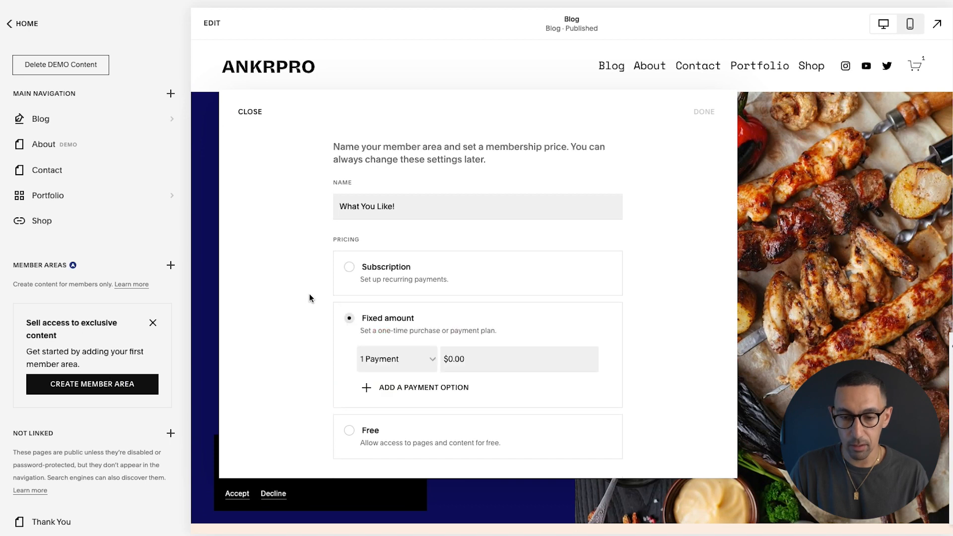
{"action": "left_click", "coordinate": [412, 356]}
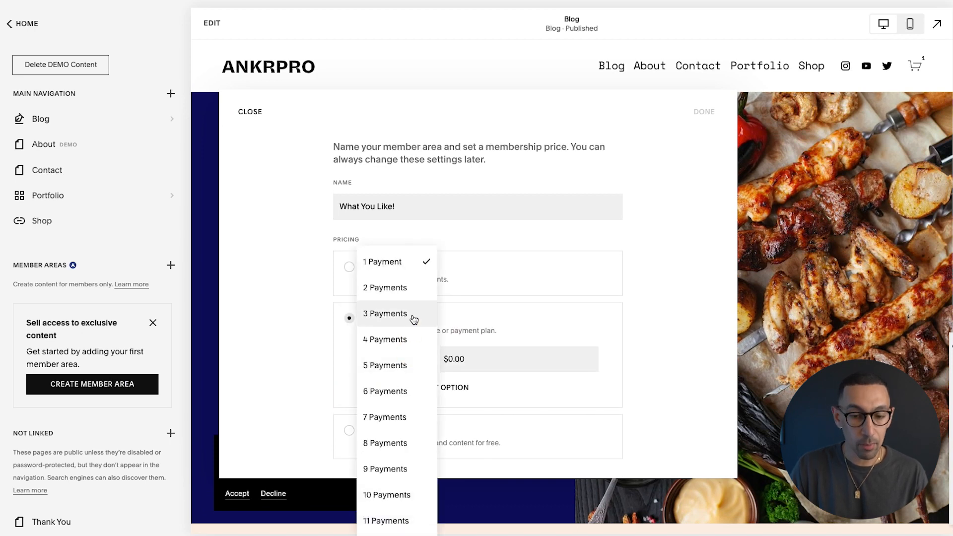
{"action": "left_click", "coordinate": [477, 357]}
{"action": "left_click", "coordinate": [485, 358]}
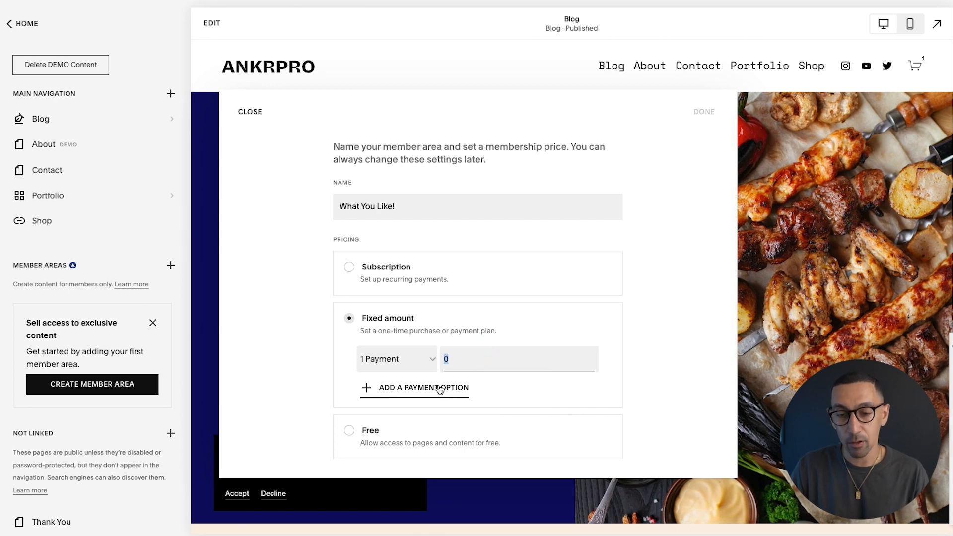
{"action": "left_click", "coordinate": [372, 422]}
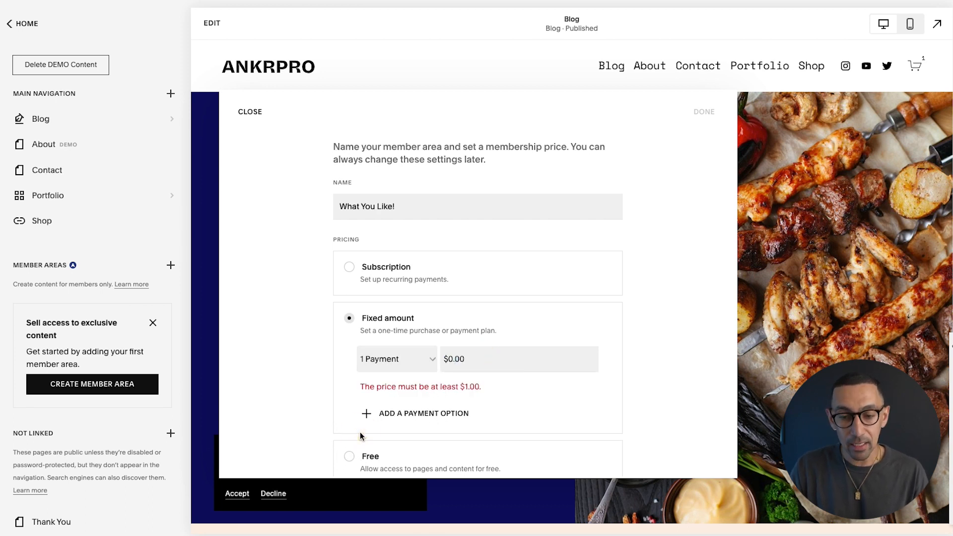
{"action": "left_click", "coordinate": [355, 450]}
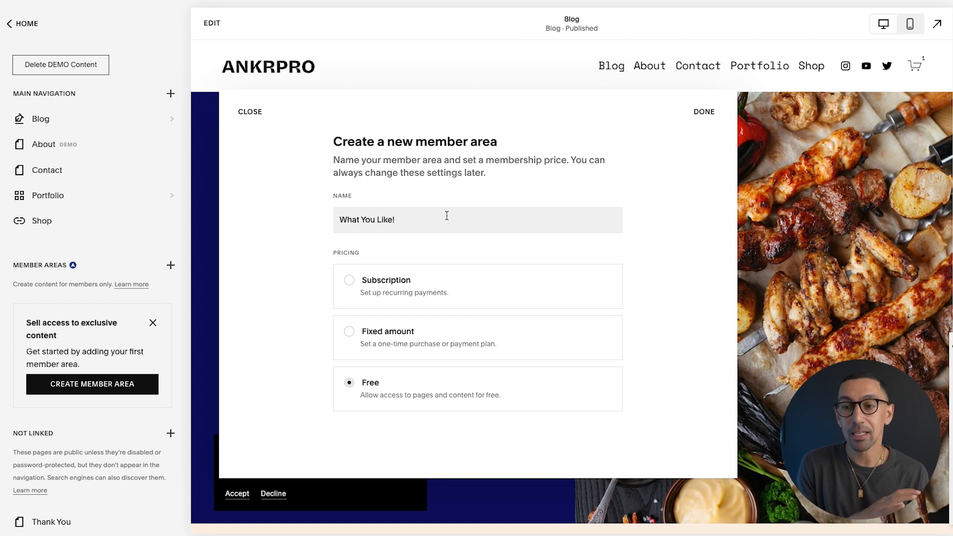
{"action": "left_click", "coordinate": [250, 112]}
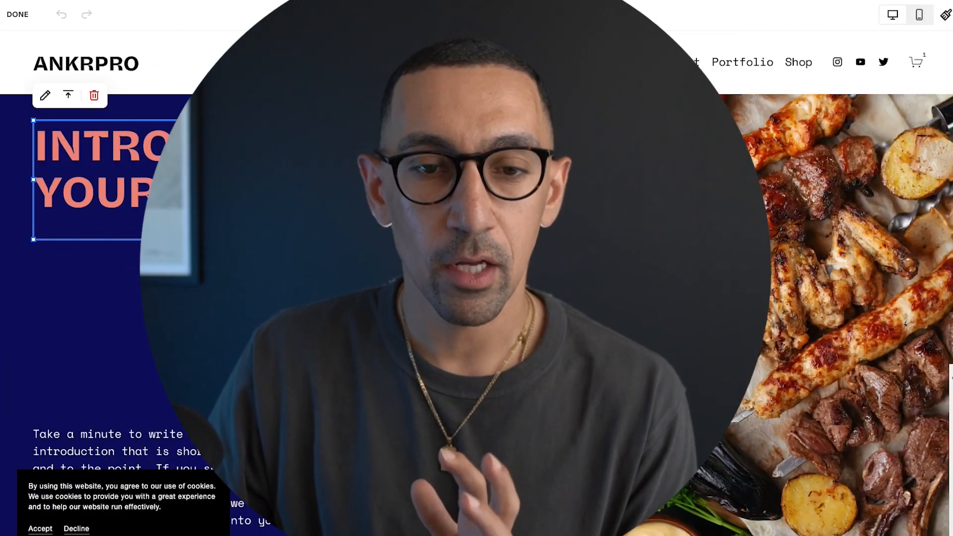
Select the whole INTRODUCE YOUR BRAND heading text in the hero
{"action": "triple_click", "coordinate": [295, 193]}
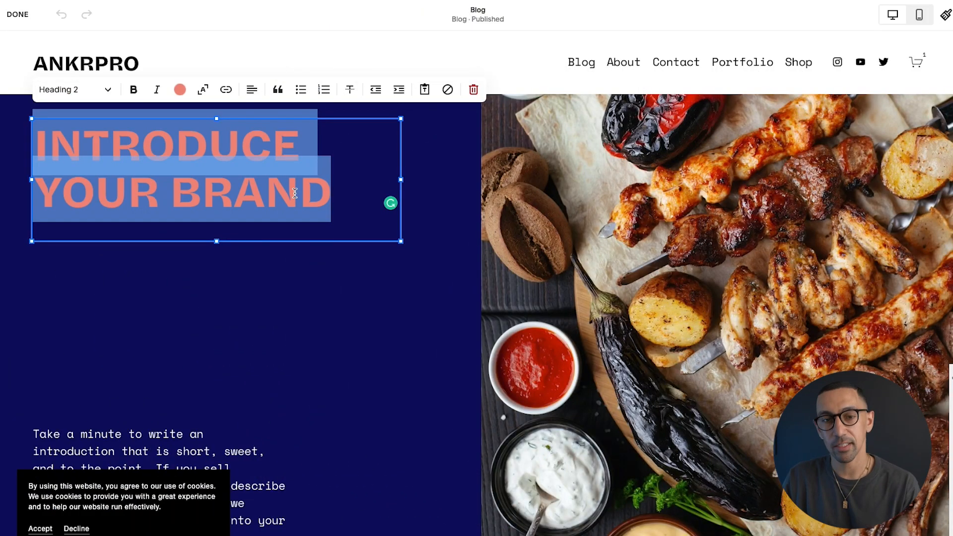
Turn on Scale text for the heading and stretch its box across the full hero width
{"action": "left_click", "coordinate": [204, 93]}
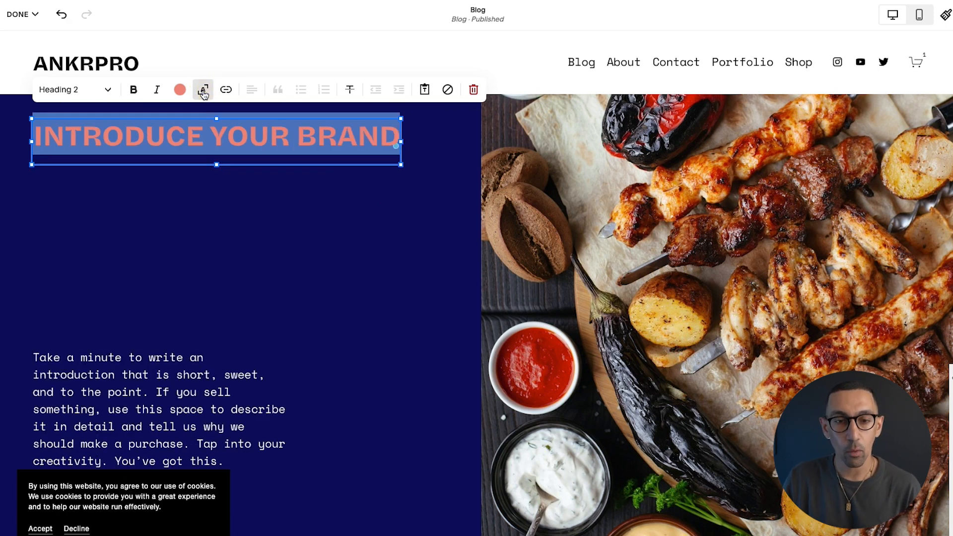
{"action": "left_click", "coordinate": [299, 135]}
{"action": "key", "text": "Return"}
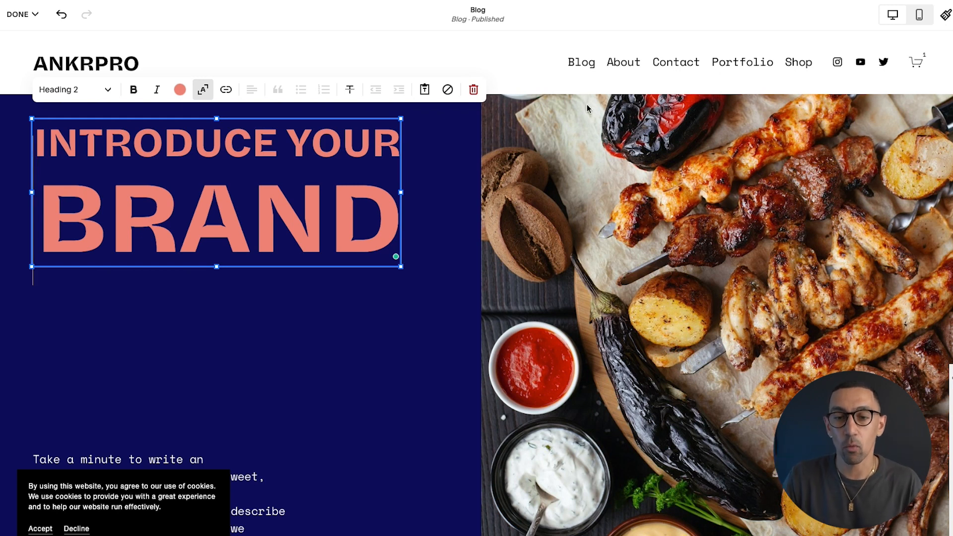
{"action": "left_click_drag", "start_coordinate": [401, 193], "coordinate": [915, 192]}
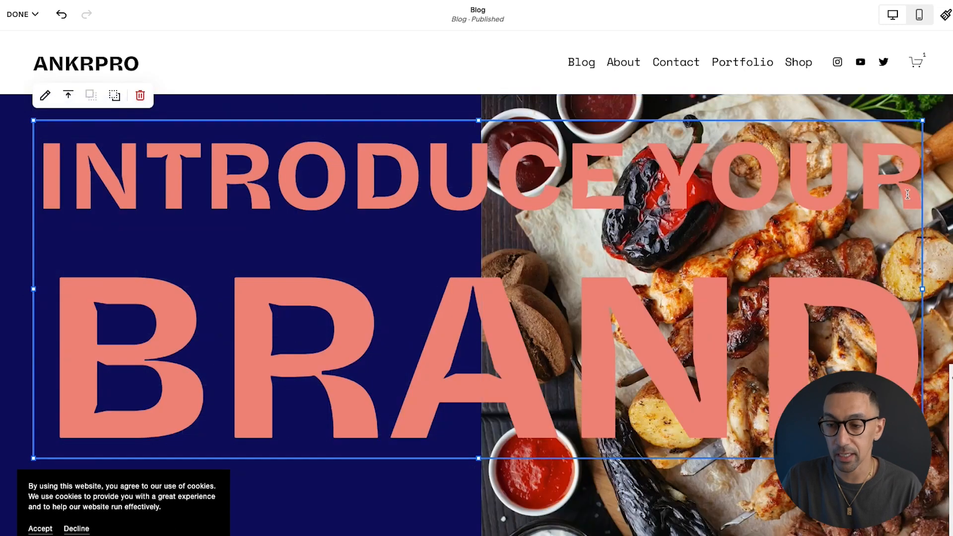
Remove the line break so INTRODUCE YOUR BRAND sits on a single line
{"action": "left_click", "coordinate": [39, 320]}
{"action": "left_click", "coordinate": [51, 340]}
{"action": "key", "text": "Return"}
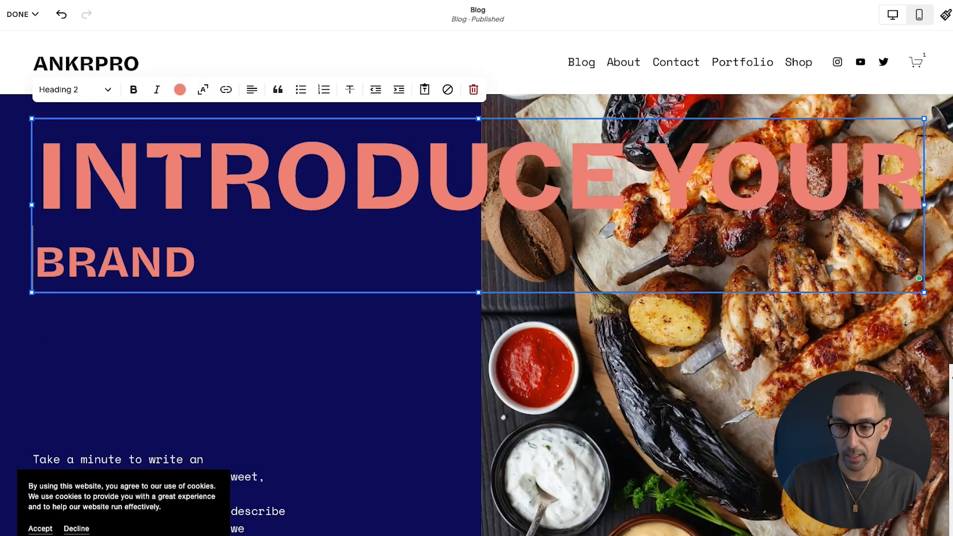
{"action": "key", "text": "super+z"}
{"action": "left_click", "coordinate": [192, 359]}
{"action": "key", "text": "Left"}
{"action": "key", "text": "BackSpace"}
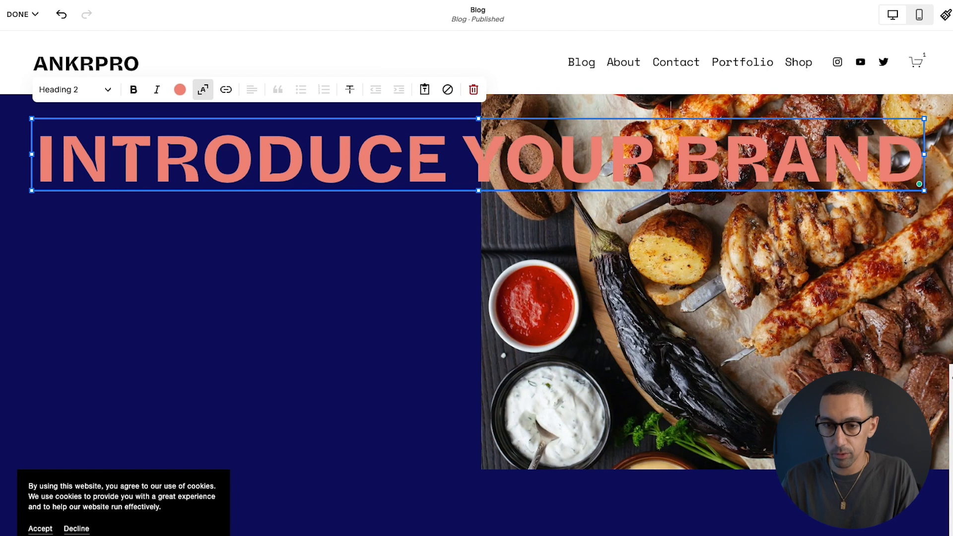
{"action": "left_click", "coordinate": [458, 159]}
{"action": "left_click", "coordinate": [276, 274]}
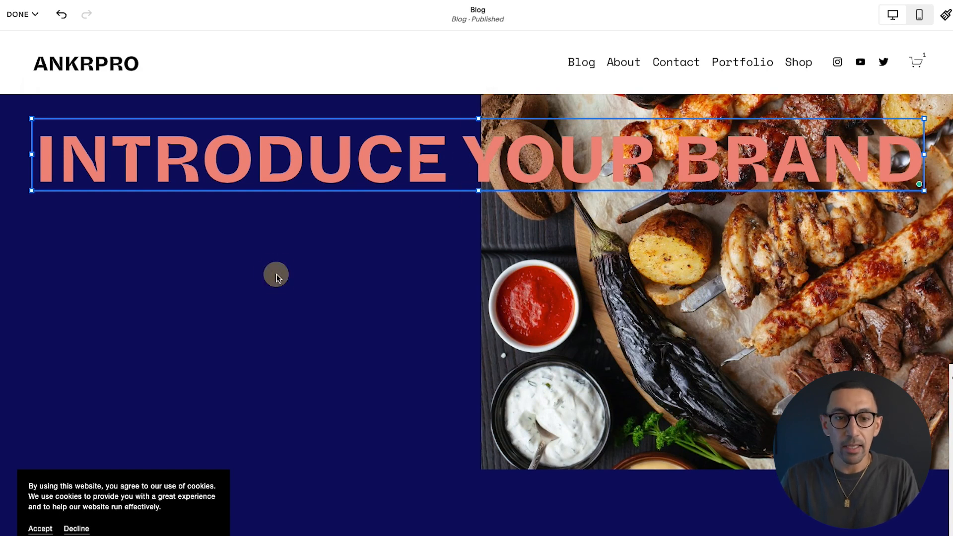
{"action": "left_click", "coordinate": [18, 14]}
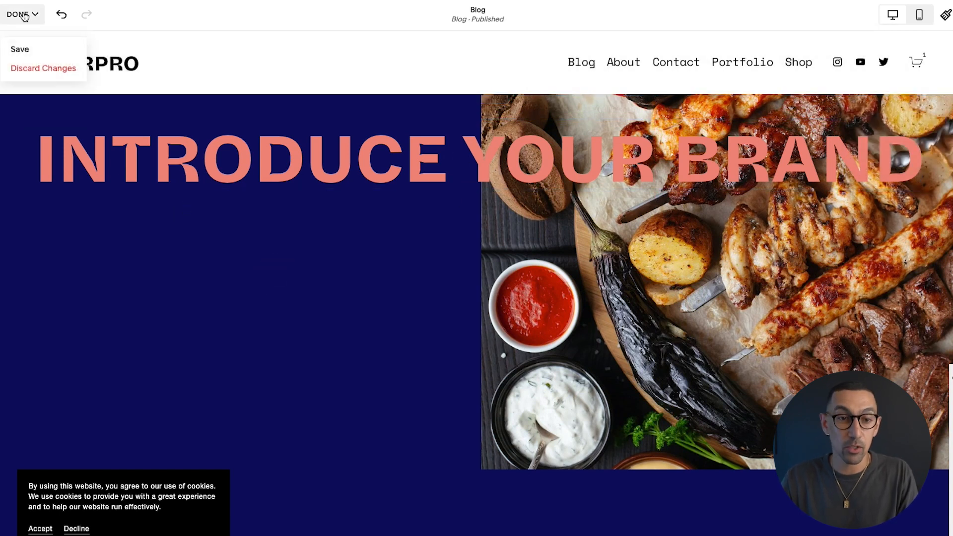
Save the one-line heading, check it in full-screen preview, then re-enter the Blog page editor
{"action": "left_click", "coordinate": [20, 49]}
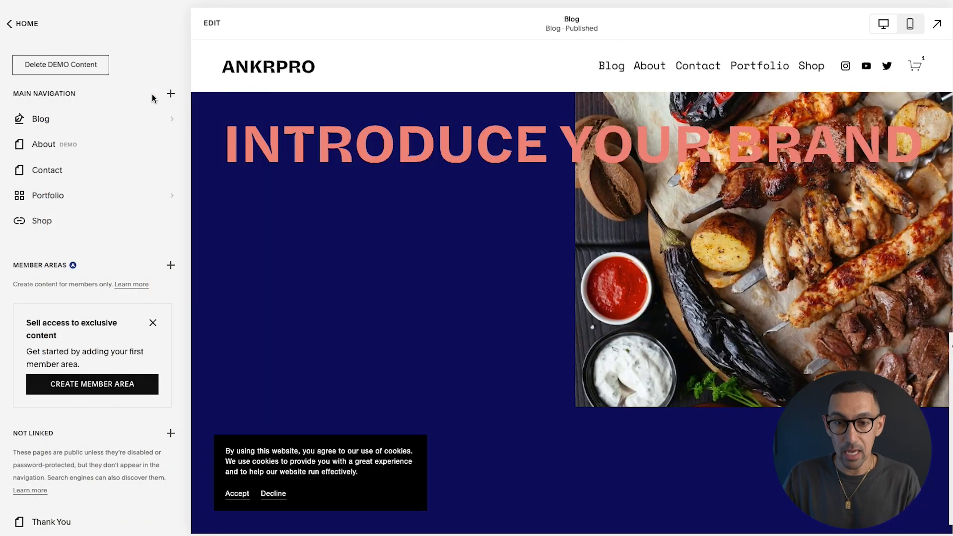
{"action": "left_click", "coordinate": [937, 23]}
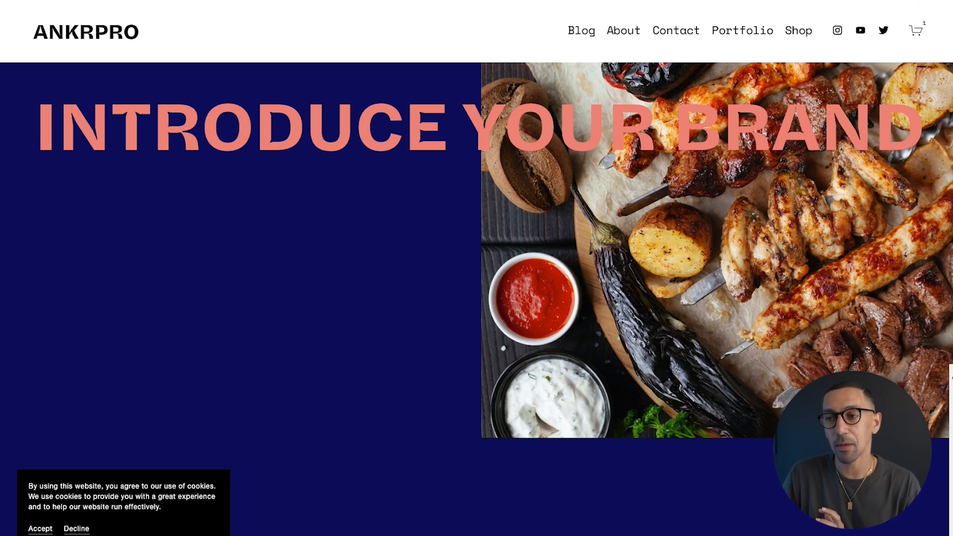
{"action": "left_click", "coordinate": [949, 11]}
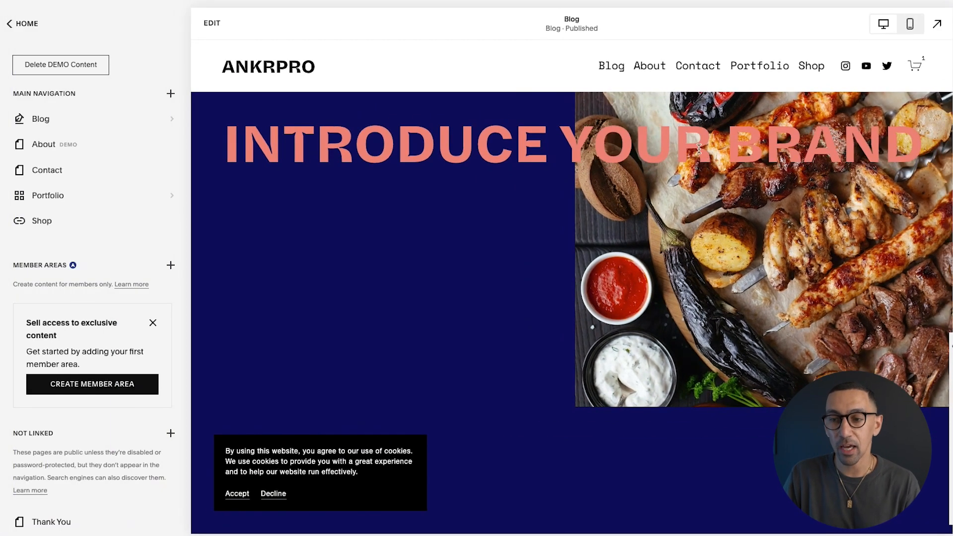
{"action": "left_click", "coordinate": [720, 148]}
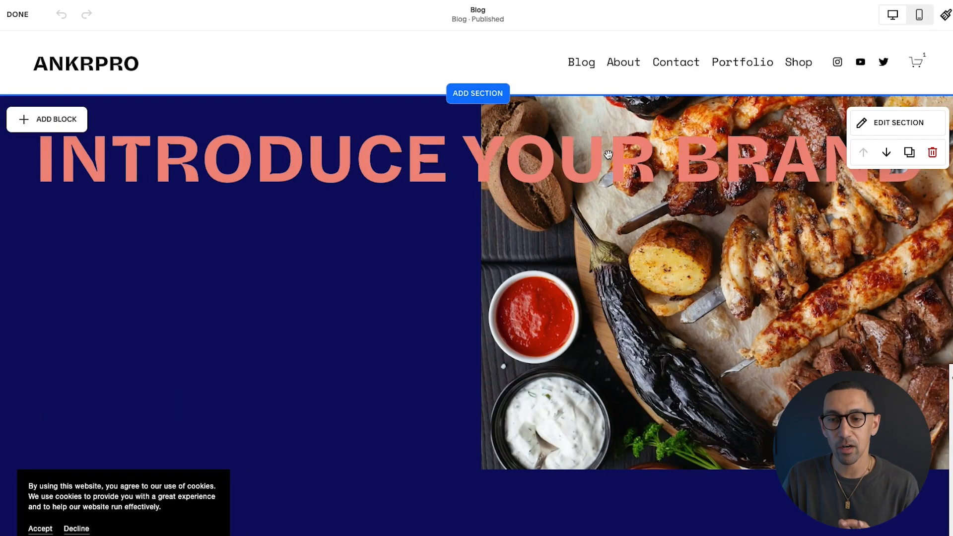
Add line breaks so the heading reads INTRODUCE / YOUR / BRAND on three lines
{"action": "left_click", "coordinate": [608, 155]}
{"action": "key", "text": "Right"}
{"action": "key", "text": "Right"}
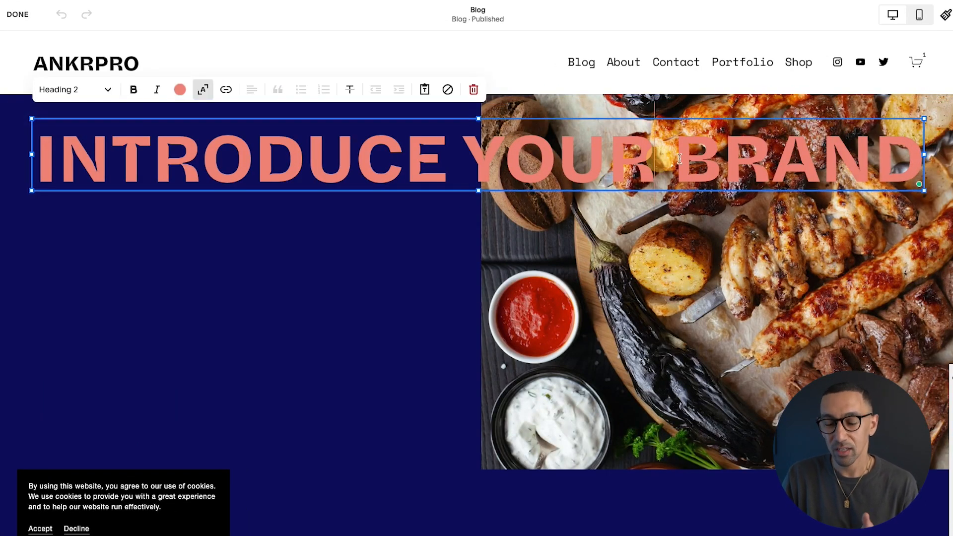
{"action": "key", "text": "Return"}
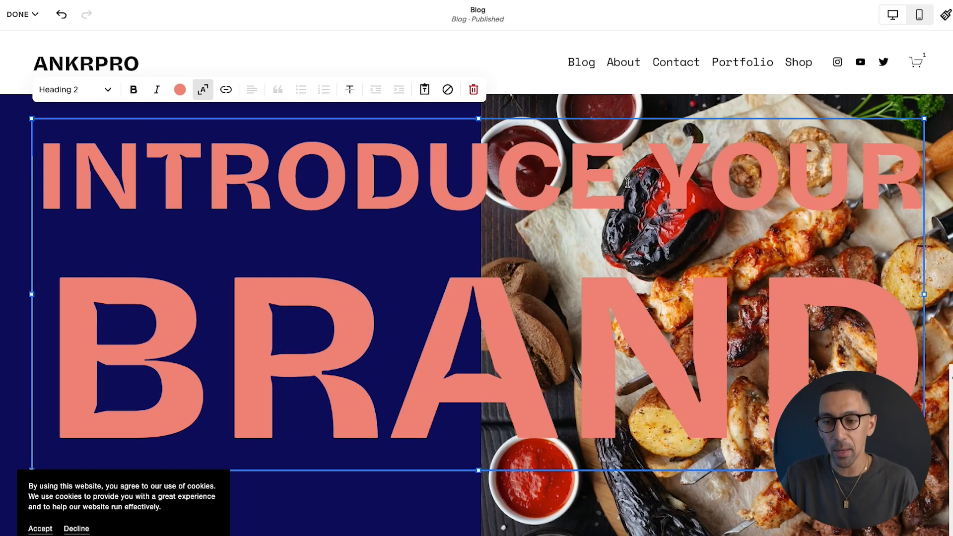
{"action": "left_click", "coordinate": [650, 154]}
{"action": "key", "text": "Return"}
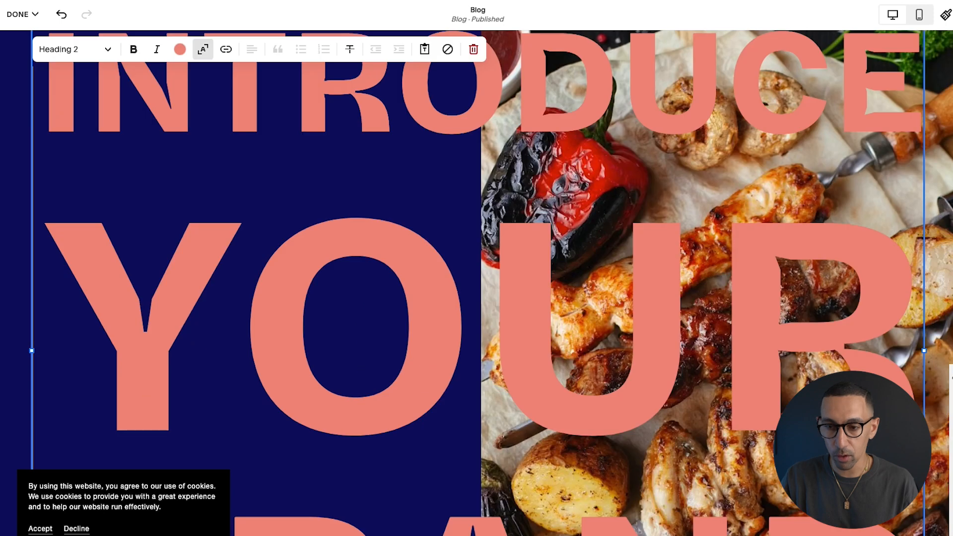
Pull the text block's right and bottom handles inward to fit the hero's left half
{"action": "scroll", "coordinate": [638, 239], "scroll_direction": "down", "scroll_amount": 6}
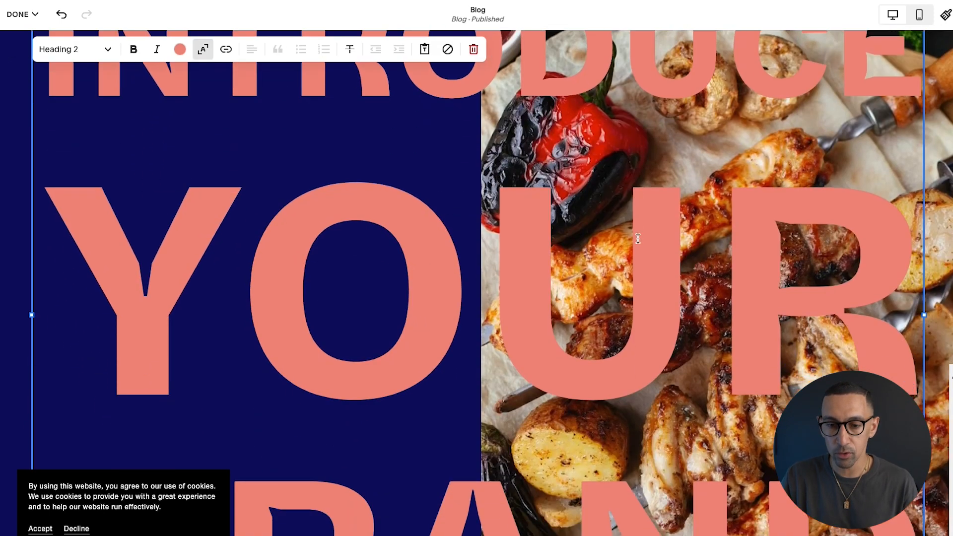
{"action": "scroll", "coordinate": [638, 239], "scroll_direction": "up", "scroll_amount": 3}
{"action": "scroll", "coordinate": [637, 239], "scroll_direction": "down", "scroll_amount": 1}
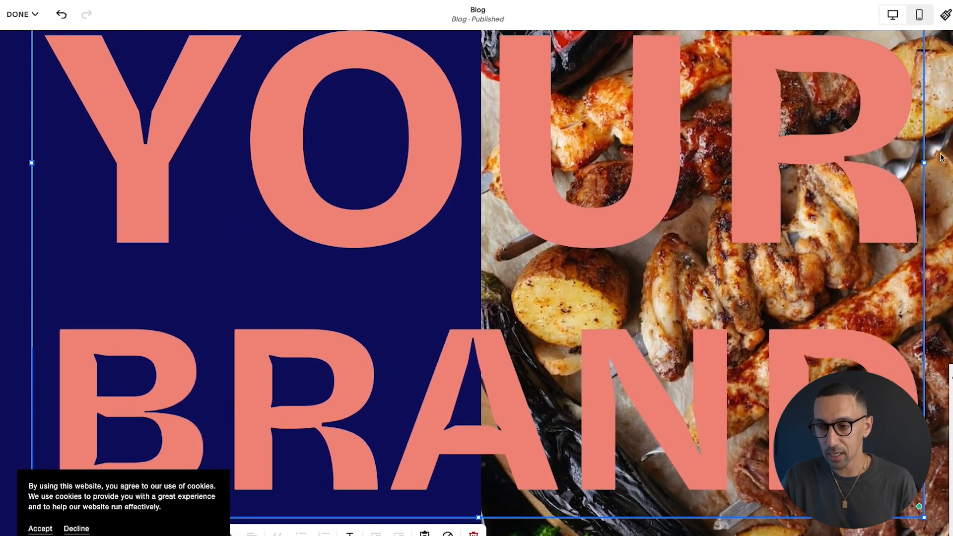
{"action": "left_click_drag", "start_coordinate": [924, 164], "coordinate": [442, 229]}
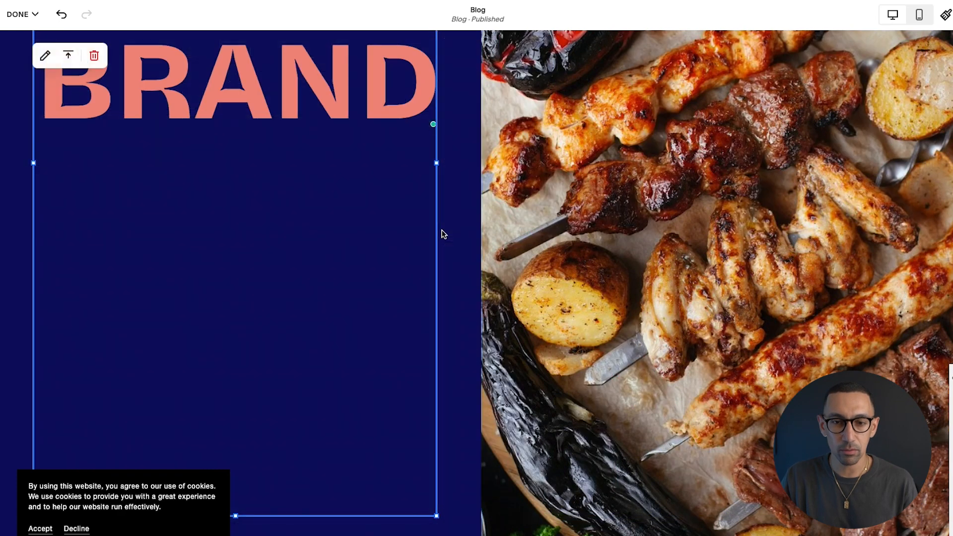
{"action": "scroll", "coordinate": [442, 233], "scroll_direction": "up", "scroll_amount": 2}
{"action": "scroll", "coordinate": [441, 233], "scroll_direction": "down", "scroll_amount": 4}
{"action": "left_click_drag", "start_coordinate": [236, 429], "coordinate": [247, 70]}
{"action": "scroll", "coordinate": [250, 154], "scroll_direction": "up", "scroll_amount": 7}
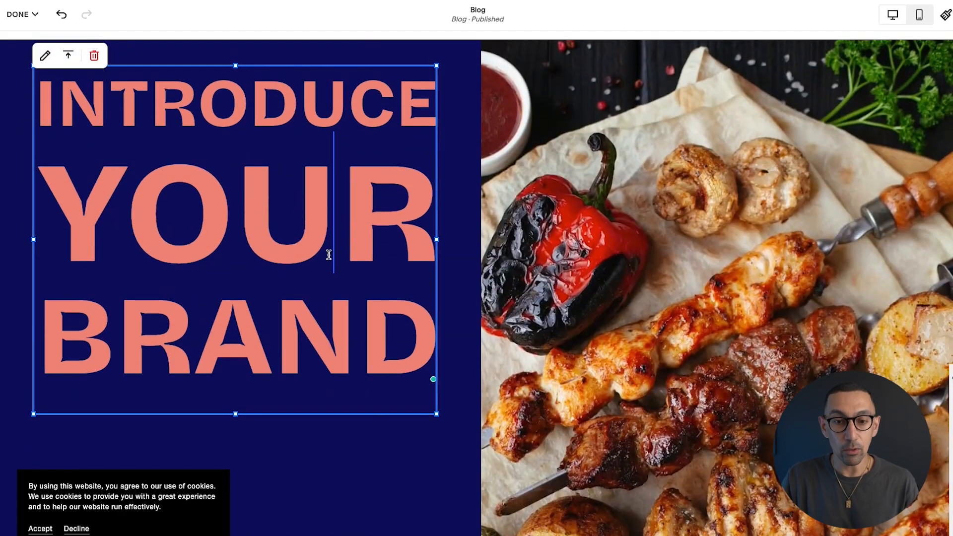
Save the new three-line heading layout
{"action": "left_click", "coordinate": [218, 155]}
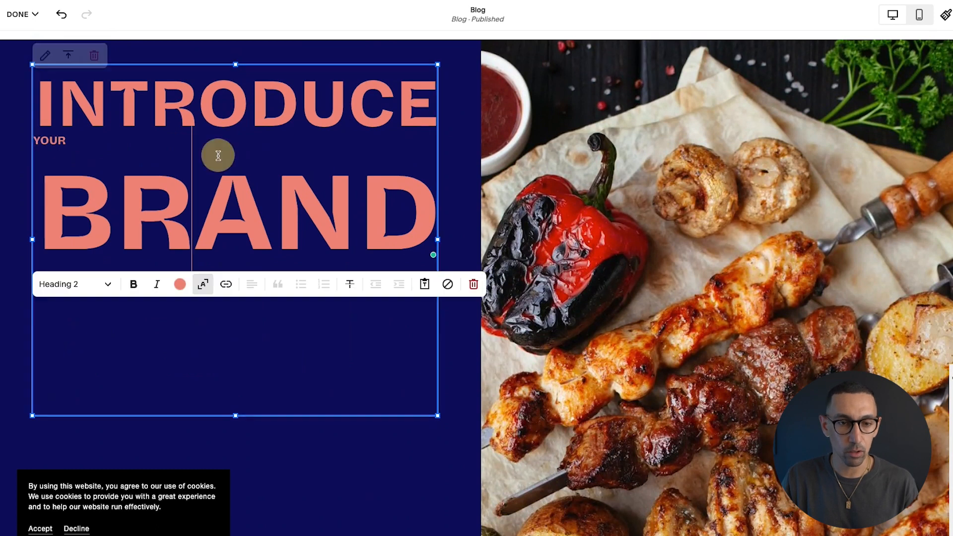
{"action": "left_click", "coordinate": [12, 17]}
{"action": "left_click", "coordinate": [22, 48]}
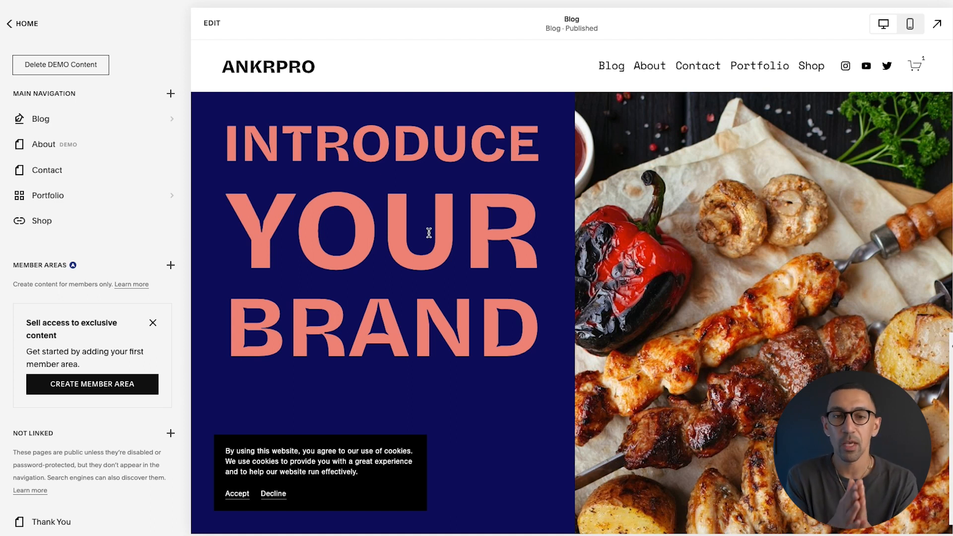
{"action": "key", "text": "ctrl+t"}
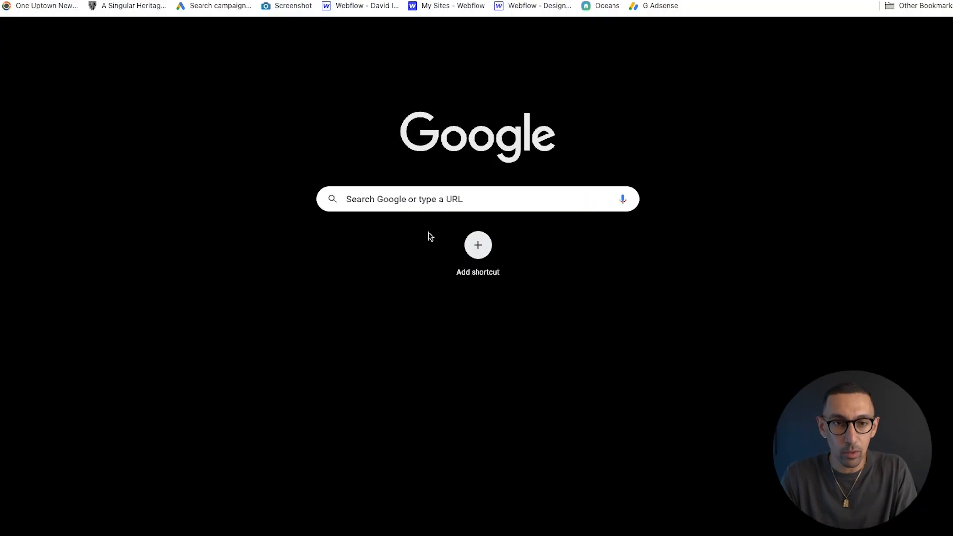
{"action": "key", "text": "Return"}
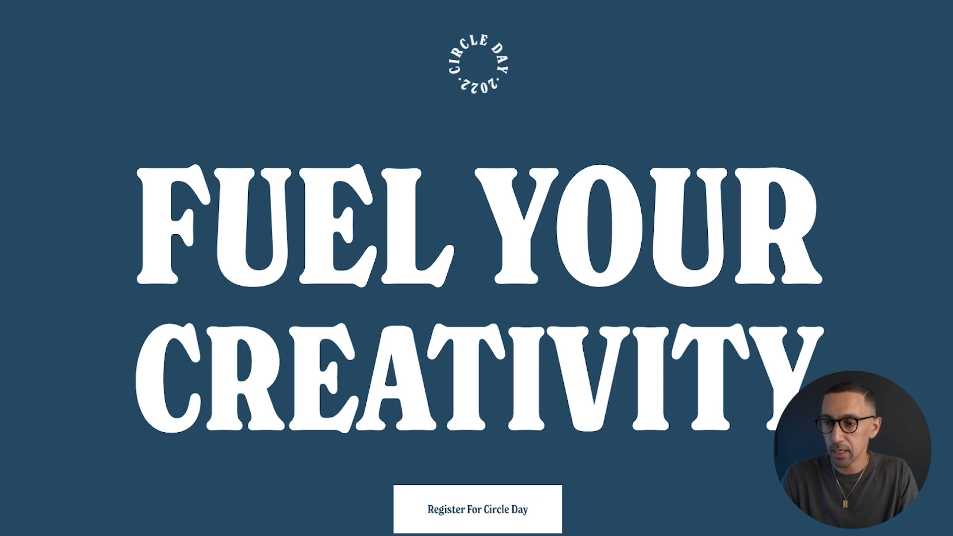
{"action": "mouse_move", "coordinate": [952, 219]}
{"action": "left_mouse_down"}
{"action": "mouse_move", "coordinate": [594, 214]}
{"action": "mouse_move", "coordinate": [952, 228]}
{"action": "left_mouse_up"}
{"action": "scroll", "coordinate": [640, 274], "scroll_direction": "down", "scroll_amount": 2}
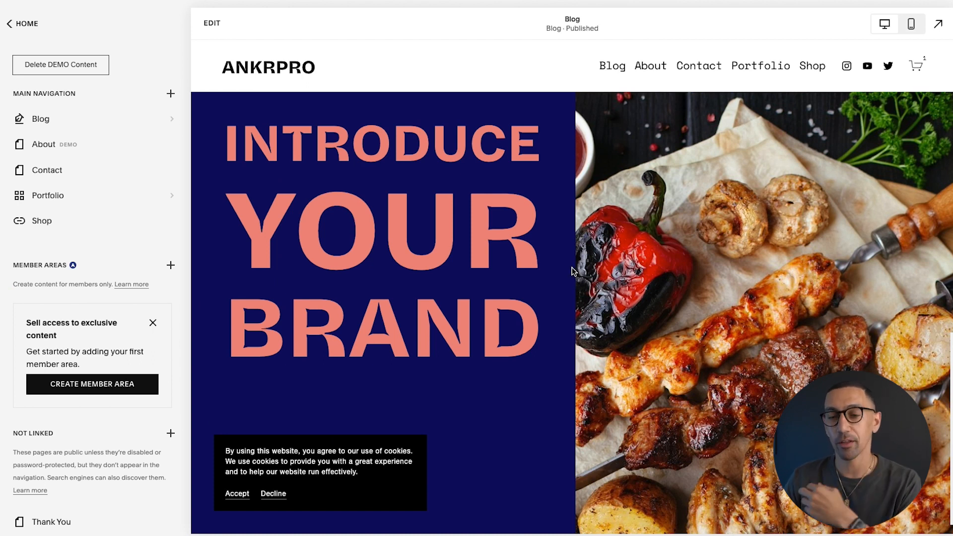
Drop a Video block into the hero beside the YOUR BRAND heading and open its content settings
{"action": "left_click", "coordinate": [512, 240]}
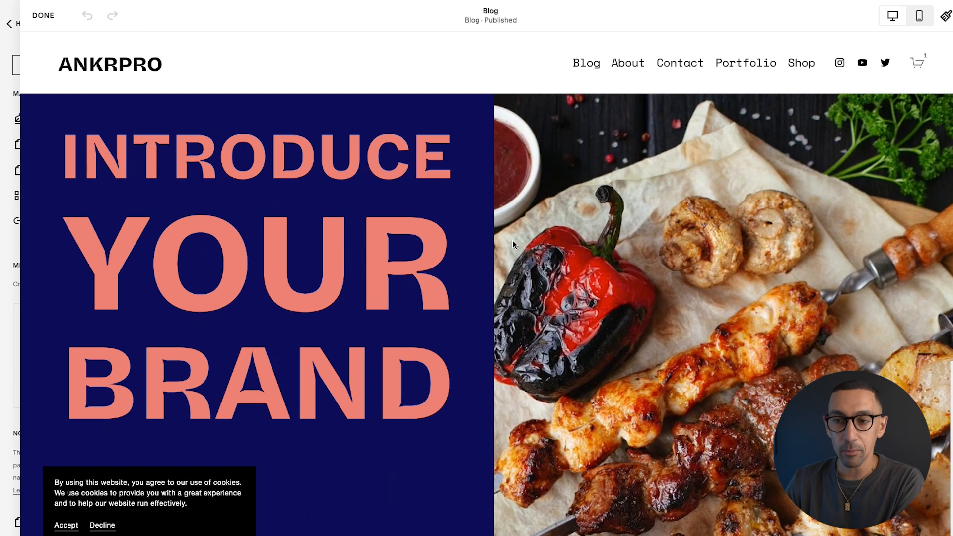
{"action": "scroll", "coordinate": [548, 264], "scroll_direction": "down", "scroll_amount": 3}
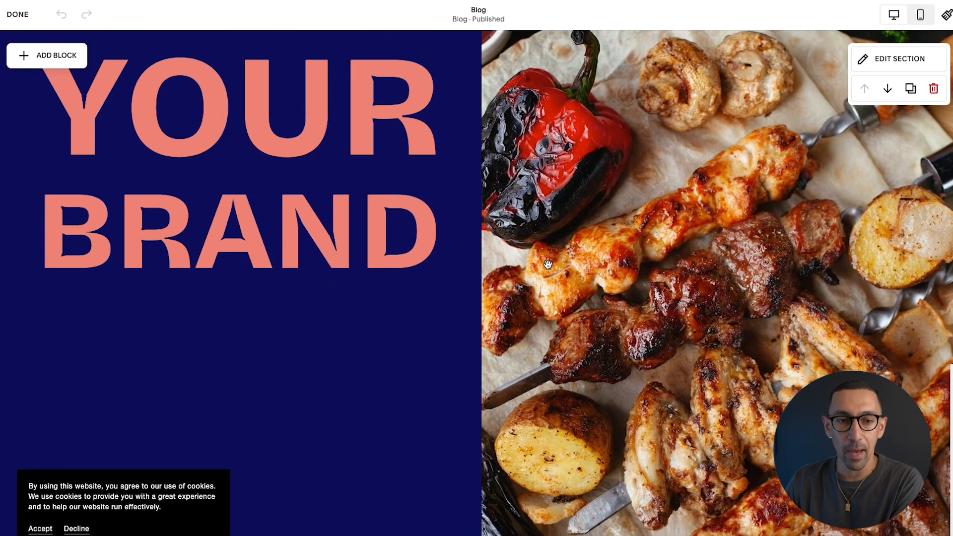
{"action": "left_click", "coordinate": [56, 56]}
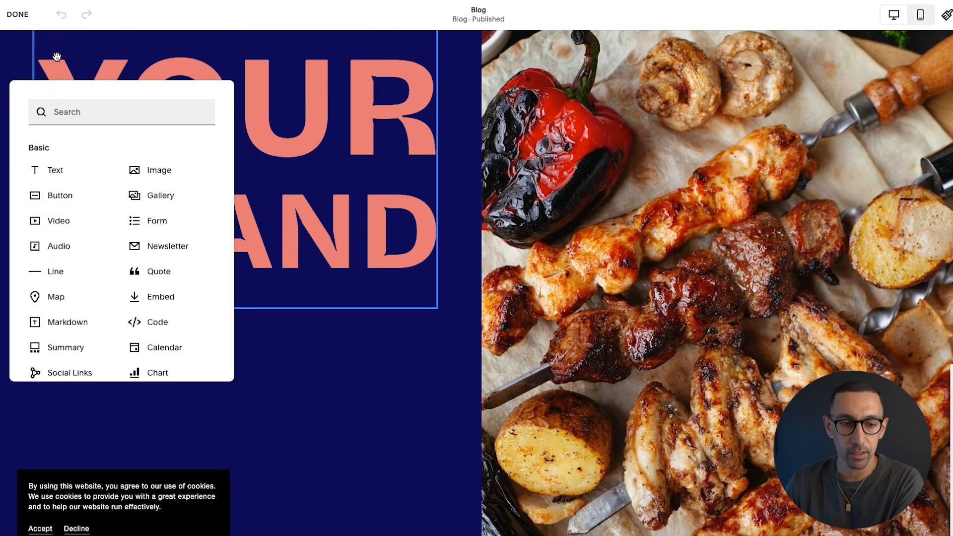
{"action": "left_click_drag", "start_coordinate": [59, 220], "coordinate": [407, 349]}
{"action": "scroll", "coordinate": [559, 236], "scroll_direction": "down", "scroll_amount": 4}
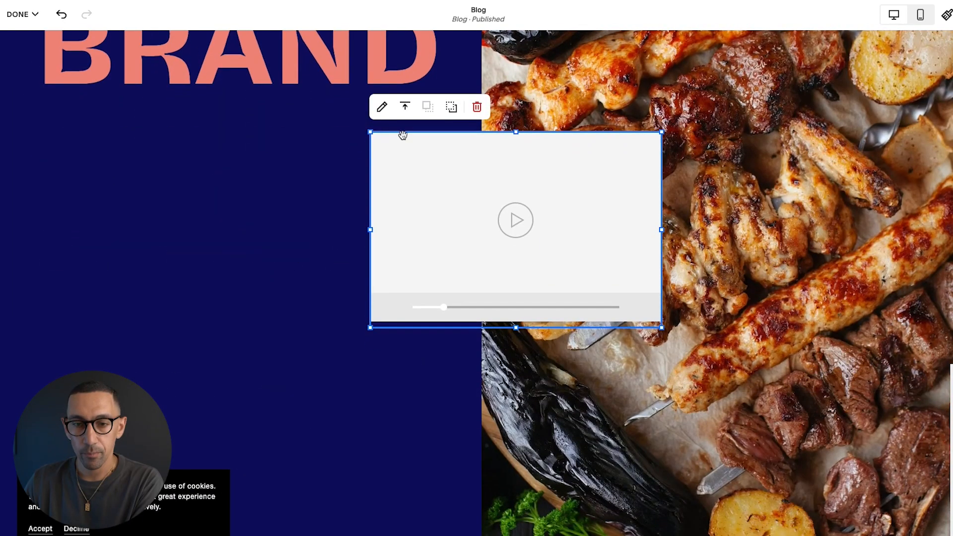
{"action": "left_click", "coordinate": [382, 107]}
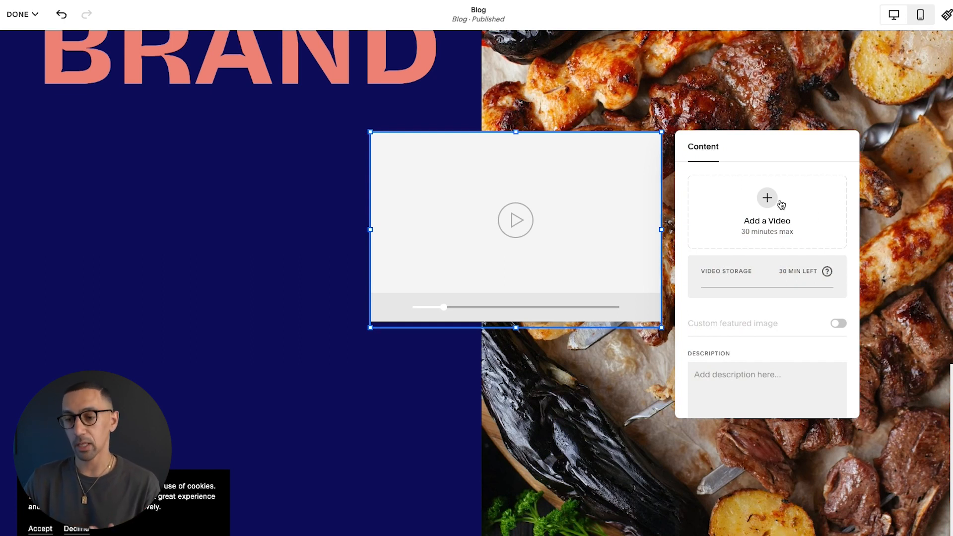
Review the Upload, Library and Link video options, then deselect the empty video block without adding a video
{"action": "left_click", "coordinate": [767, 199]}
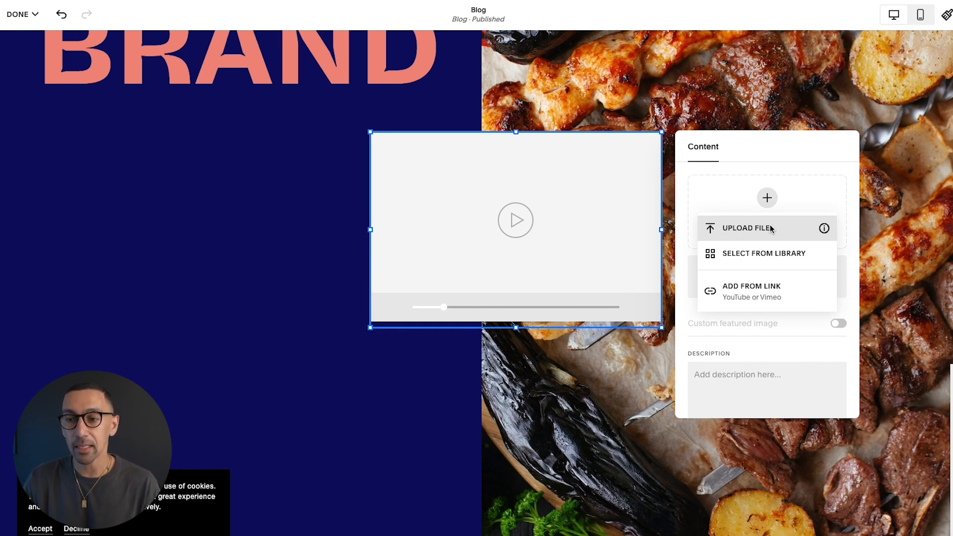
{"action": "left_click", "coordinate": [796, 169]}
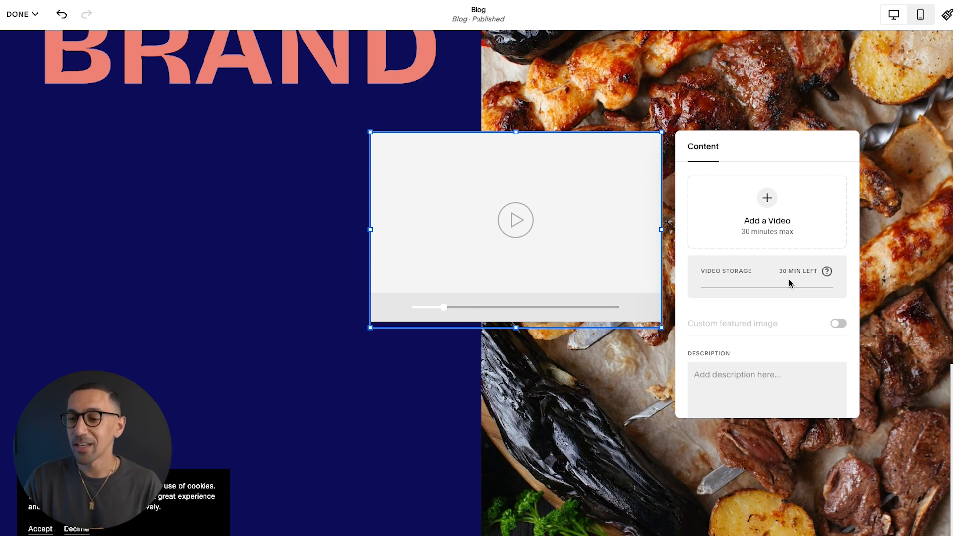
{"action": "left_click", "coordinate": [770, 215]}
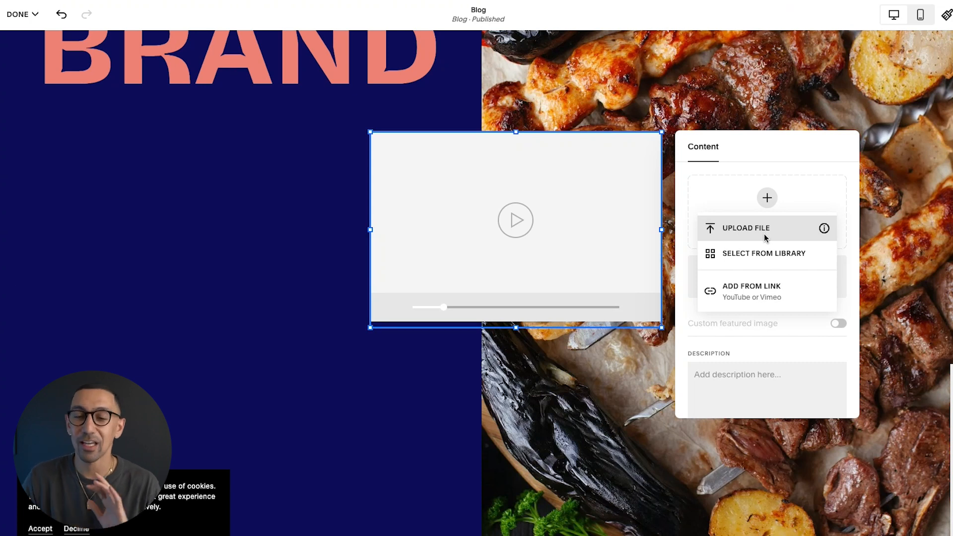
{"action": "left_click", "coordinate": [215, 239]}
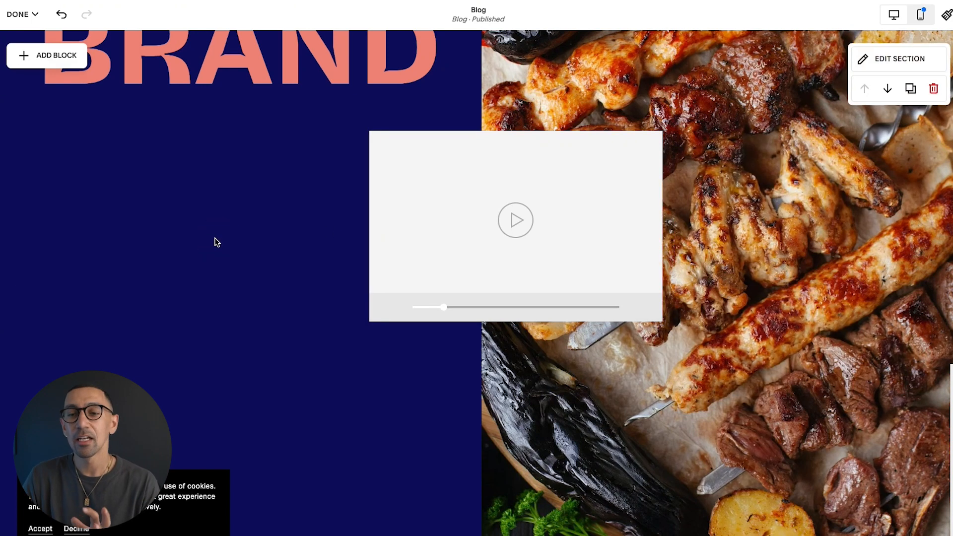